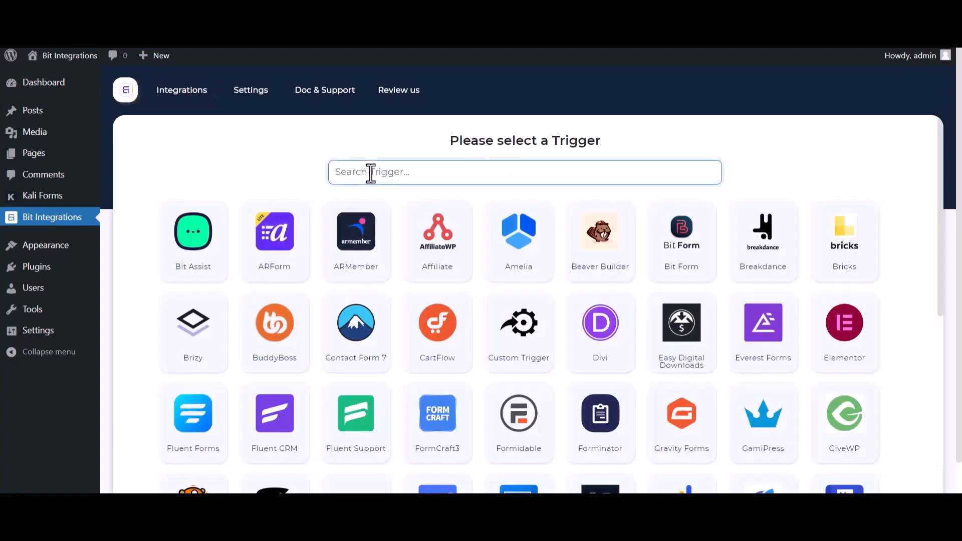
Choose Kali Forms as the trigger and, with its webhook URL copied, start fetching the form data
{"action": "type", "text": "ka"}
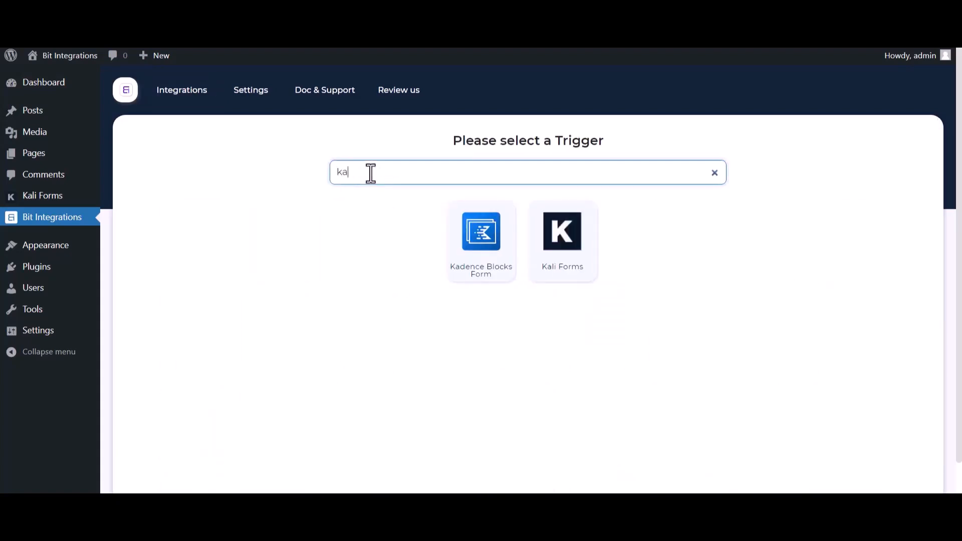
{"action": "left_click", "coordinate": [570, 265]}
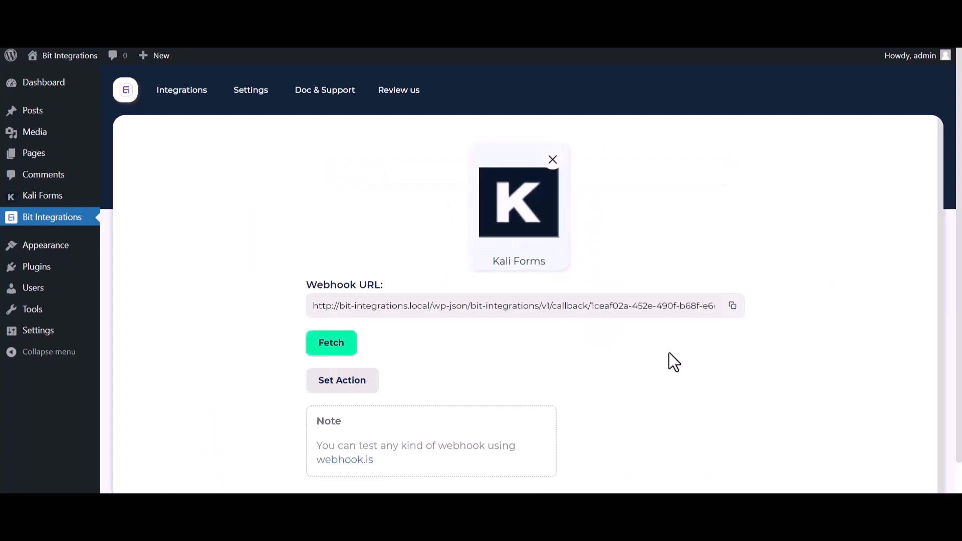
{"action": "left_click", "coordinate": [732, 306]}
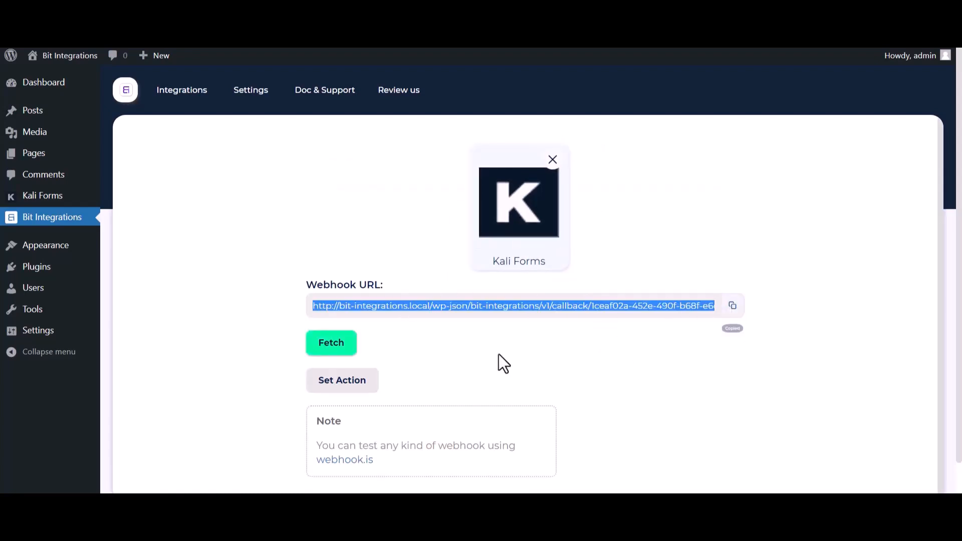
{"action": "left_click", "coordinate": [339, 355]}
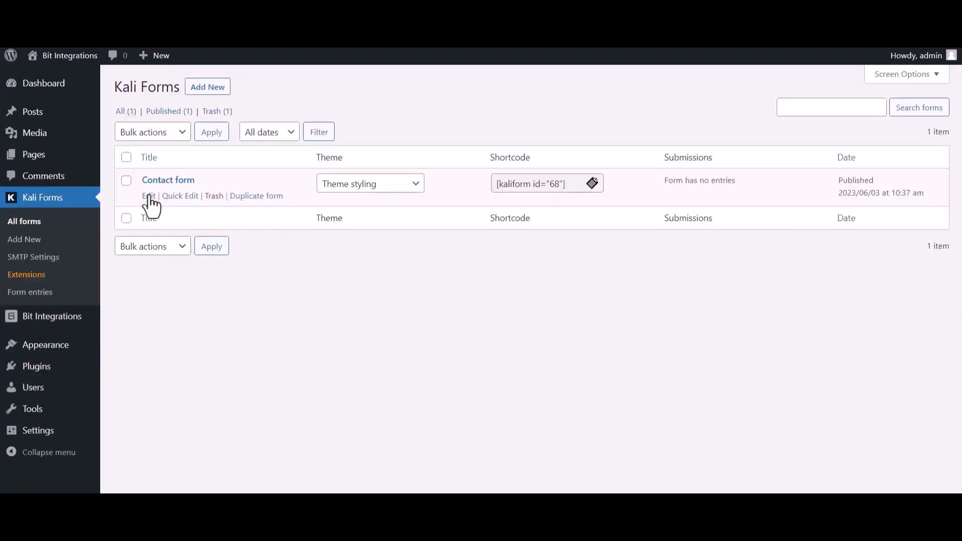
Open the Kali Forms contact form for editing and create a webhook named "Bit Integrations" in its settings
{"action": "left_click", "coordinate": [150, 196]}
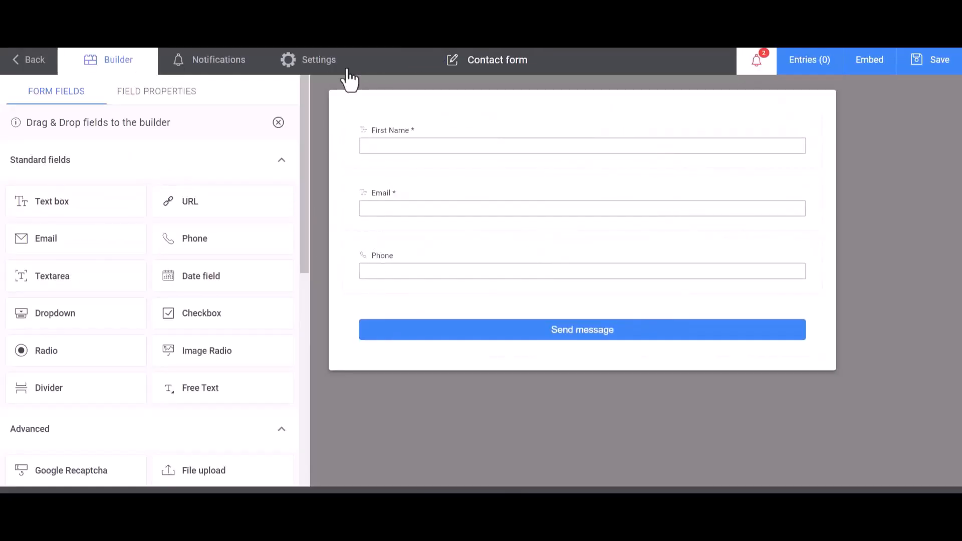
{"action": "left_click", "coordinate": [325, 71]}
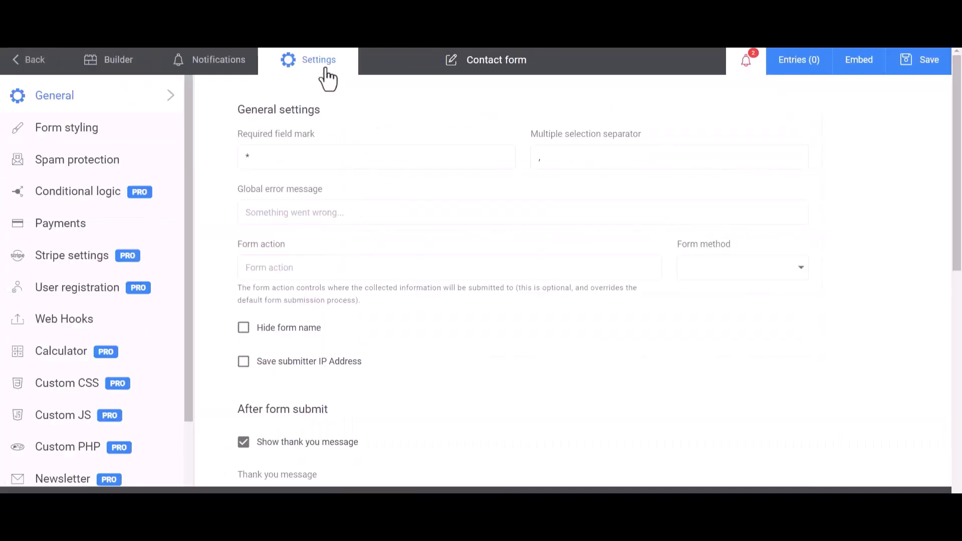
{"action": "left_click", "coordinate": [42, 323]}
{"action": "left_click", "coordinate": [302, 160]}
{"action": "type", "text": "Bit Integrations"}
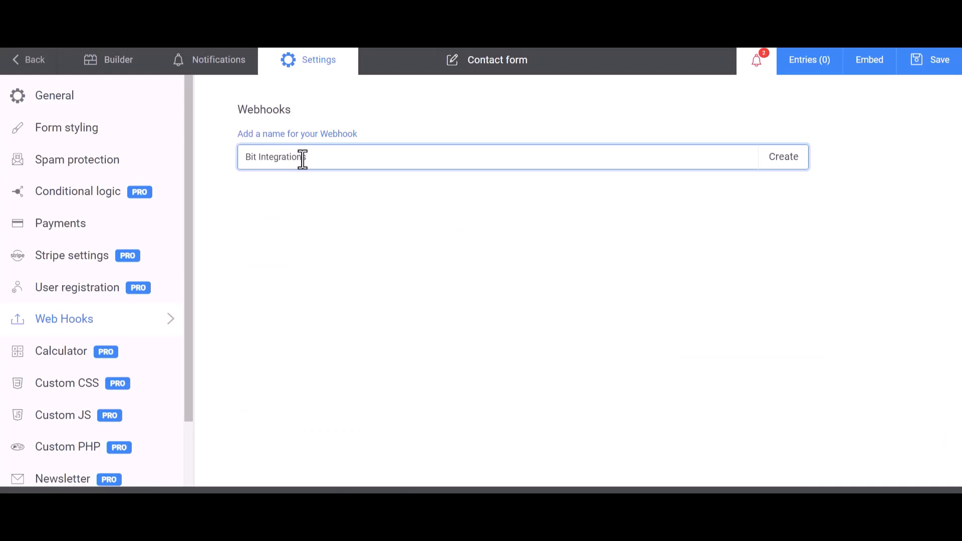
{"action": "left_click", "coordinate": [790, 167]}
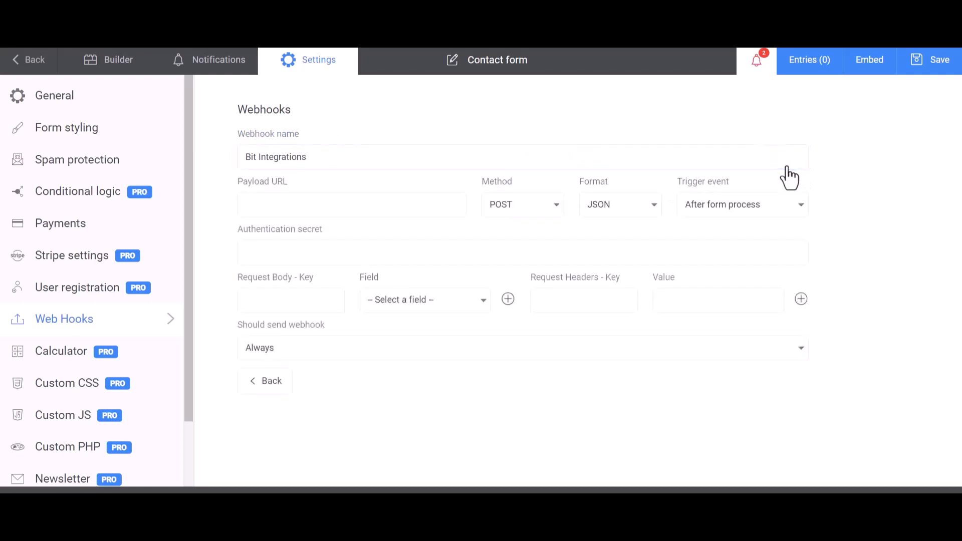
Paste the copied webhook URL as the payload URL and map the request body key "Name" to the First Name field
{"action": "left_click", "coordinate": [302, 204]}
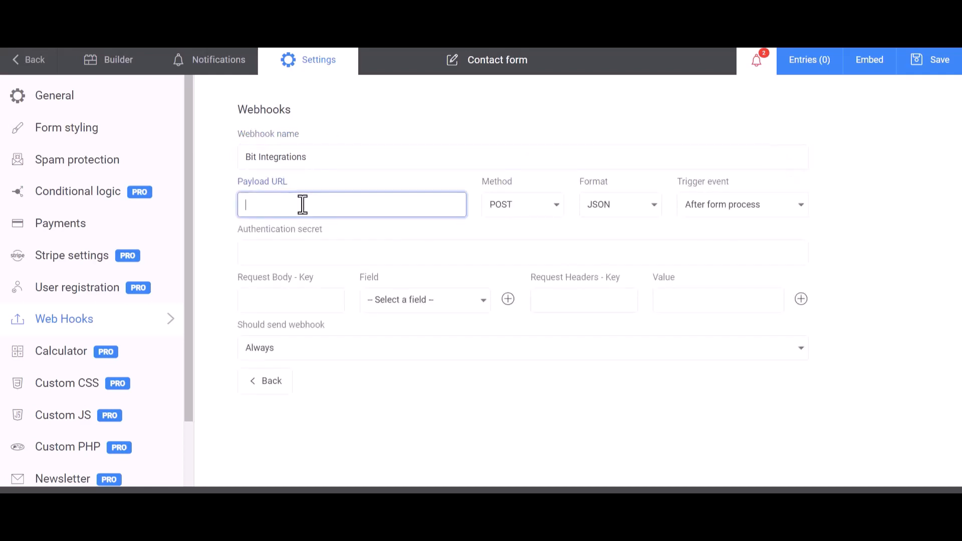
{"action": "key", "text": "ctrl+v"}
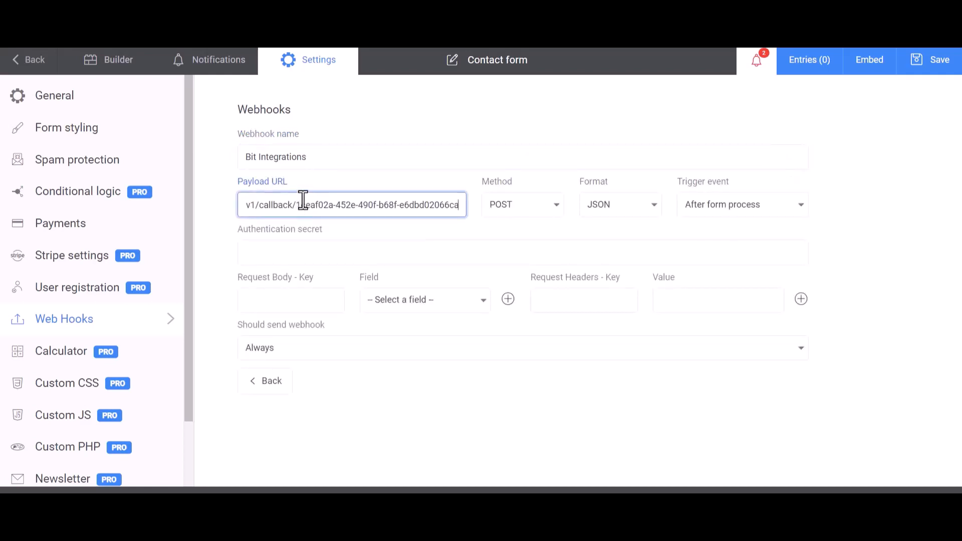
{"action": "left_click", "coordinate": [303, 301]}
{"action": "left_click", "coordinate": [391, 300]}
{"action": "left_click", "coordinate": [401, 323]}
{"action": "left_click", "coordinate": [313, 301]}
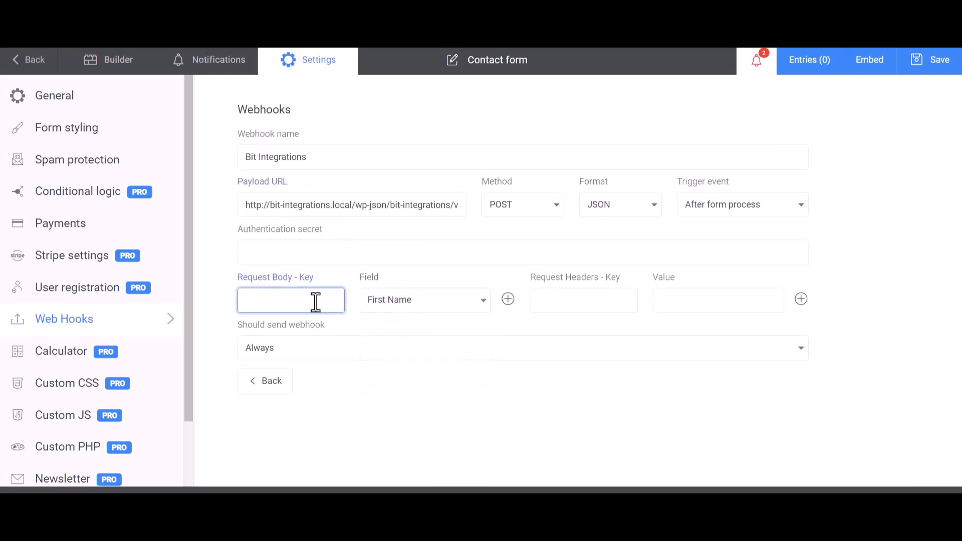
{"action": "type", "text": "Name"}
Add a second request body row that maps the key "Email" to the Email field
{"action": "left_click", "coordinate": [508, 299]}
{"action": "left_click", "coordinate": [423, 333]}
{"action": "left_click", "coordinate": [381, 377]}
{"action": "left_click", "coordinate": [322, 333]}
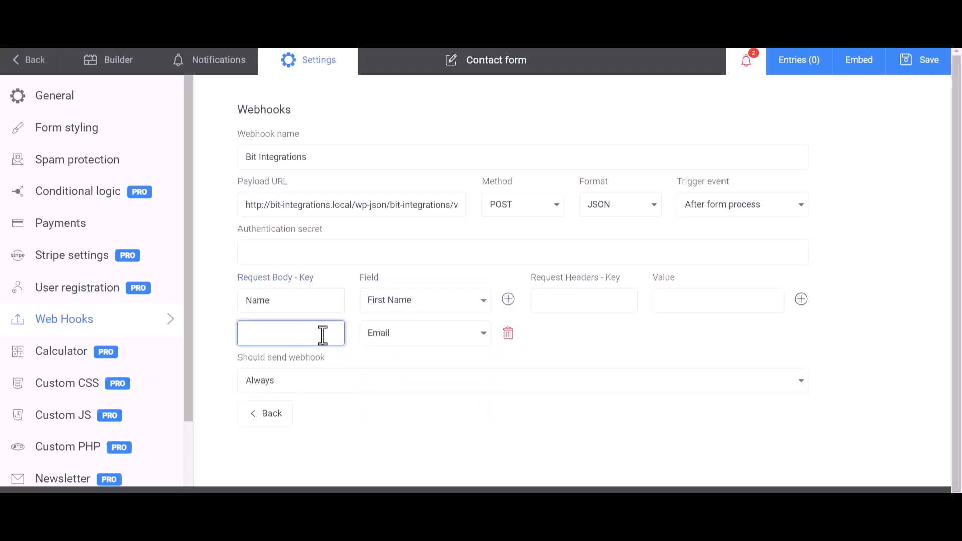
{"action": "type", "text": "Email"}
Add a third request body row that maps the key "Phone" to the Phone field
{"action": "left_click", "coordinate": [508, 299]}
{"action": "left_click", "coordinate": [422, 368]}
{"action": "left_click", "coordinate": [385, 433]}
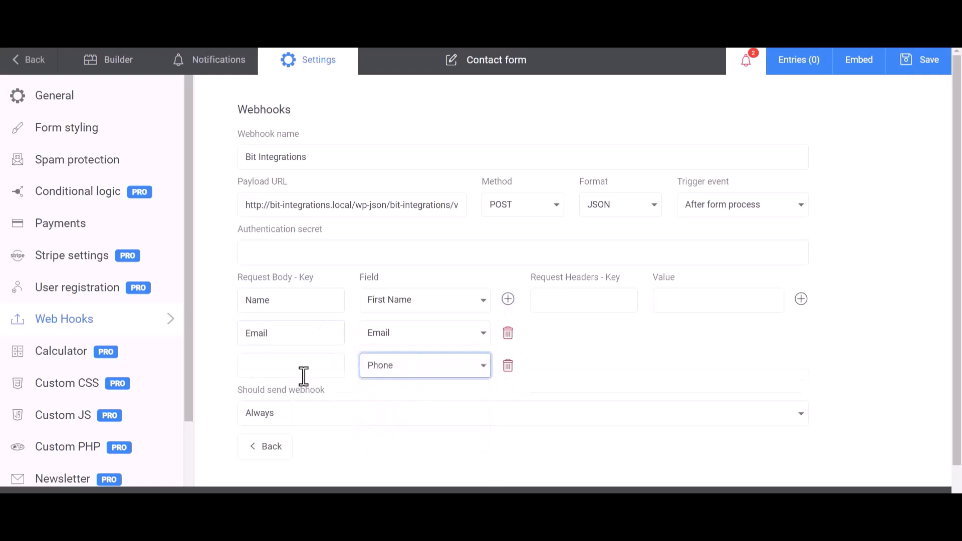
{"action": "left_click", "coordinate": [303, 373]}
{"action": "type", "text": "Pho"}
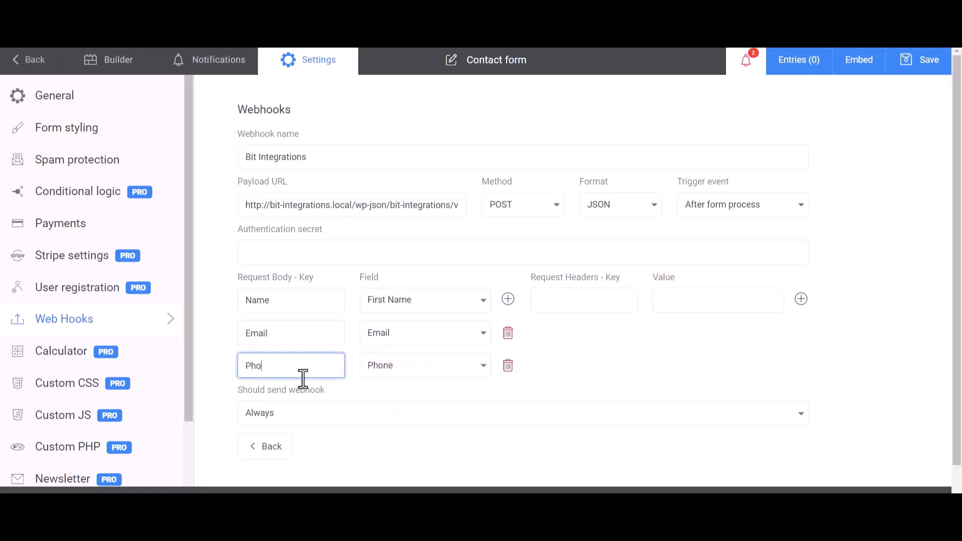
{"action": "type", "text": "ne"}
Save the contact form and run a test of the Bit Integrations webhook
{"action": "left_click", "coordinate": [641, 345]}
{"action": "scroll", "coordinate": [605, 344], "scroll_direction": "down", "scroll_amount": 1}
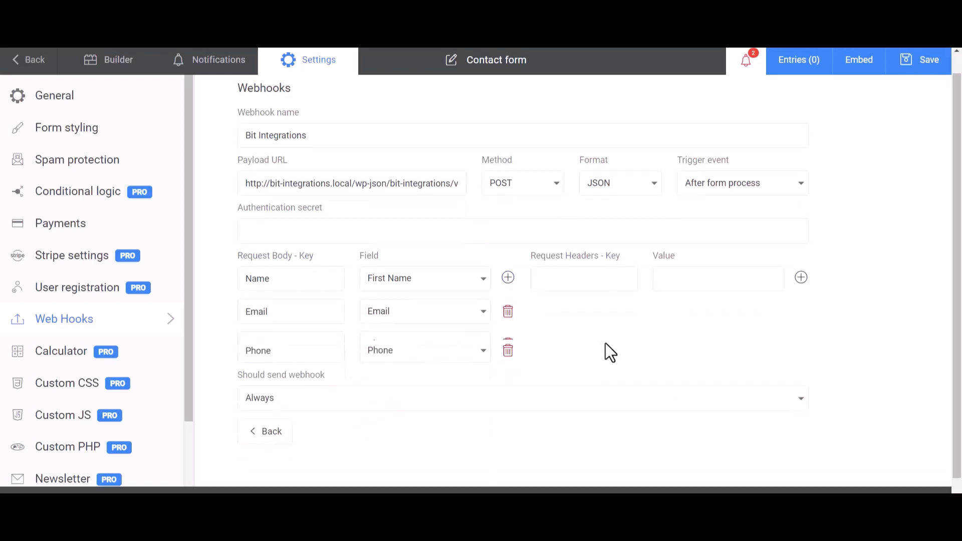
{"action": "left_click", "coordinate": [924, 67]}
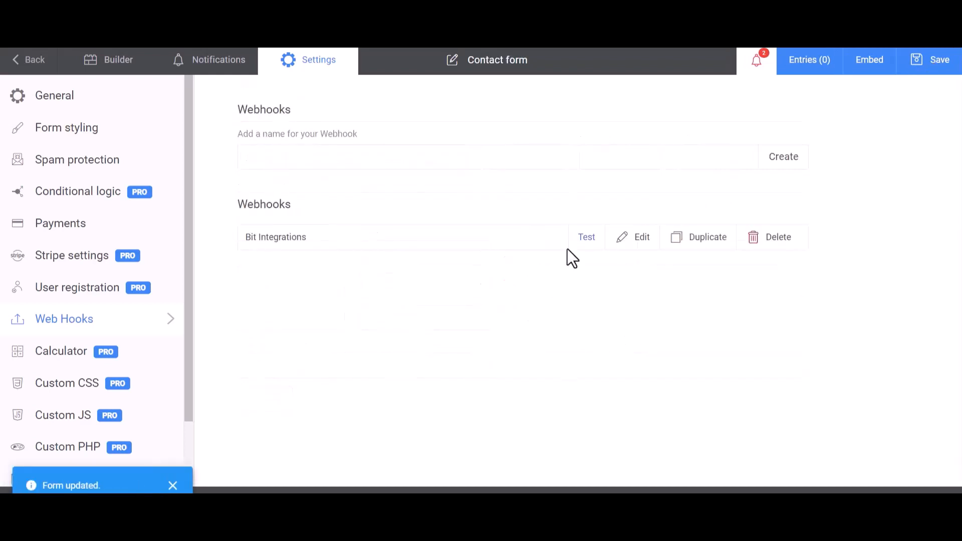
{"action": "left_click", "coordinate": [589, 240]}
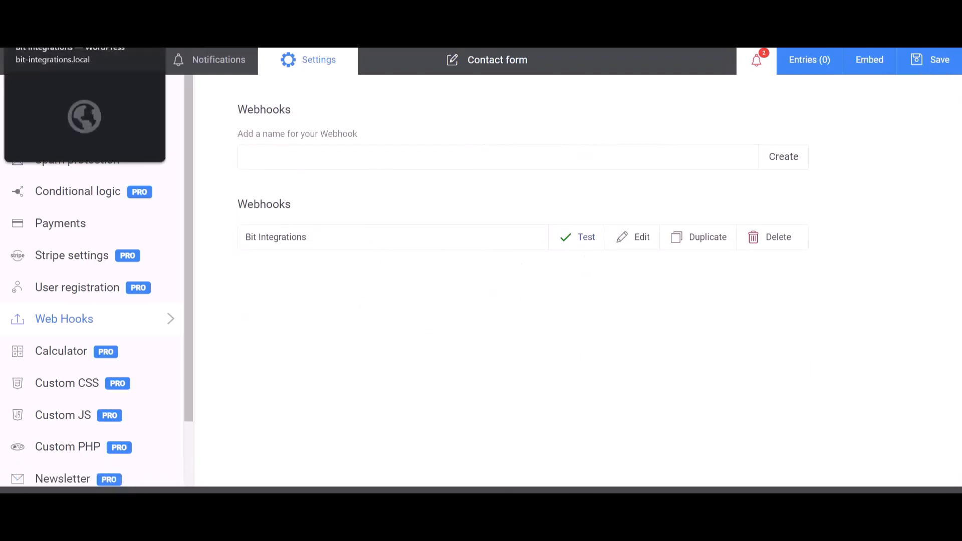
Return to the Bit Integrations page, check the fetched Kali Forms response and set Zoho Bigin as the action
{"action": "left_click", "coordinate": [55, 30]}
{"action": "scroll", "coordinate": [489, 426], "scroll_direction": "down", "scroll_amount": 10}
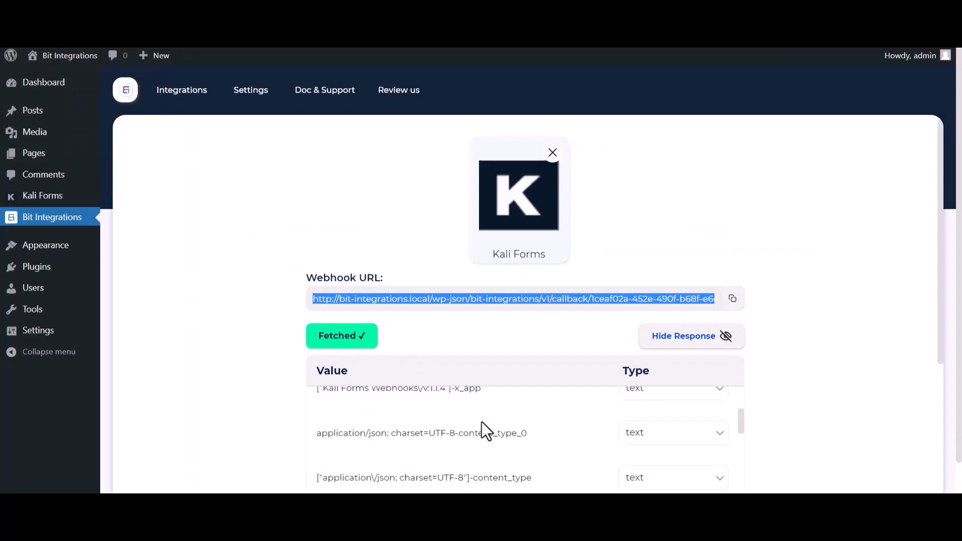
{"action": "scroll", "coordinate": [421, 462], "scroll_direction": "down", "scroll_amount": 2}
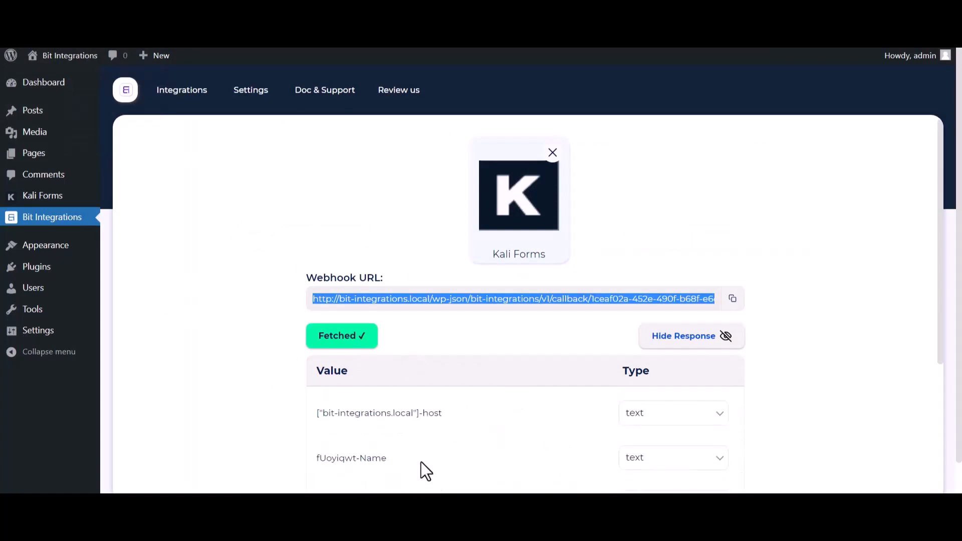
{"action": "scroll", "coordinate": [232, 393], "scroll_direction": "down", "scroll_amount": 5}
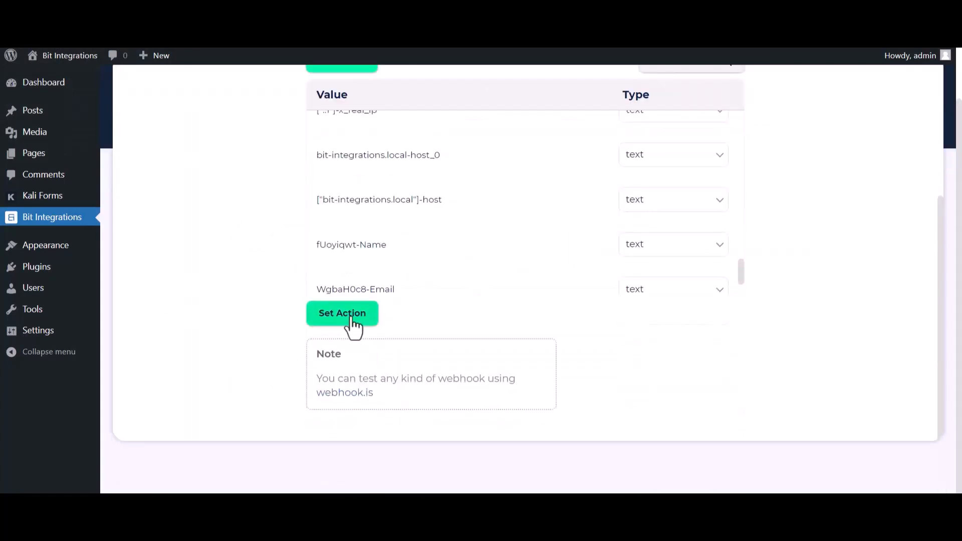
{"action": "left_click", "coordinate": [350, 327]}
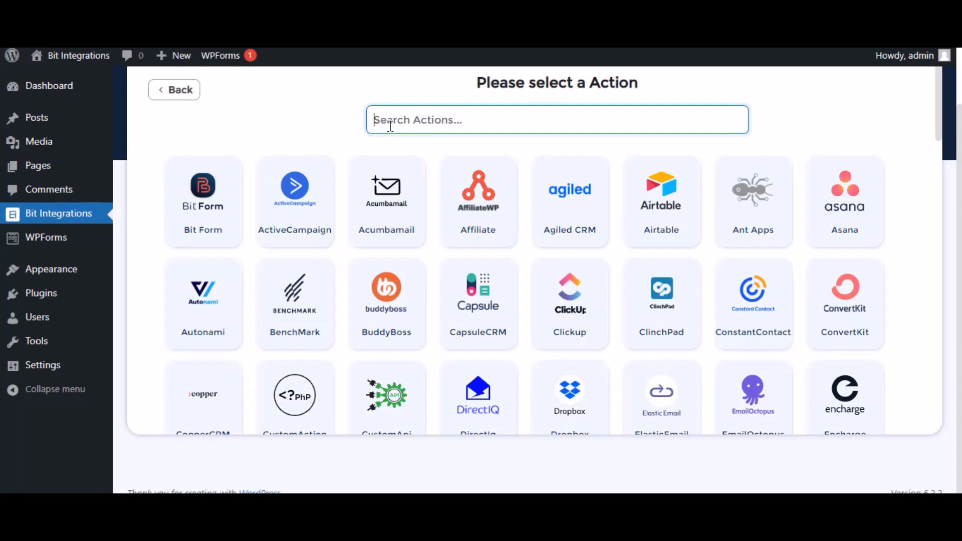
{"action": "type", "text": "bigin"}
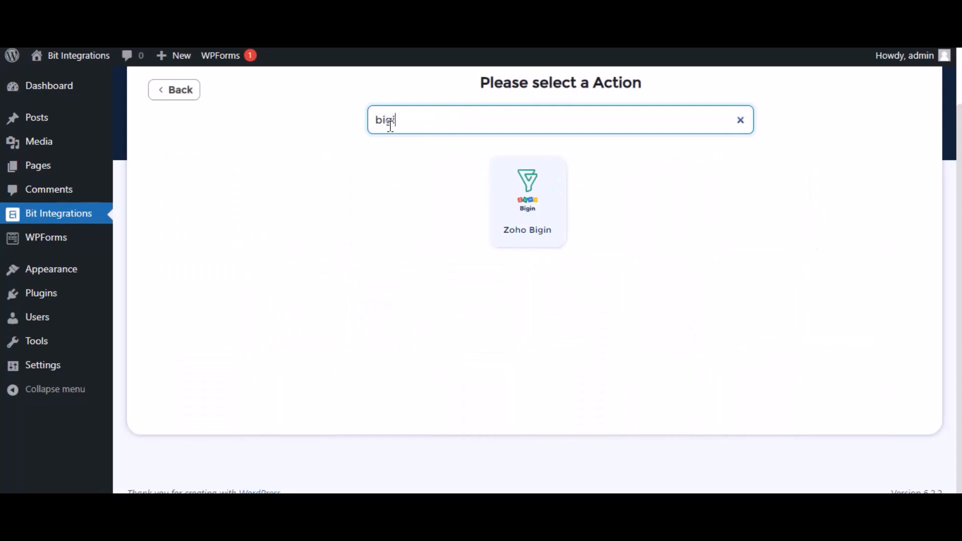
{"action": "left_click", "coordinate": [551, 200]}
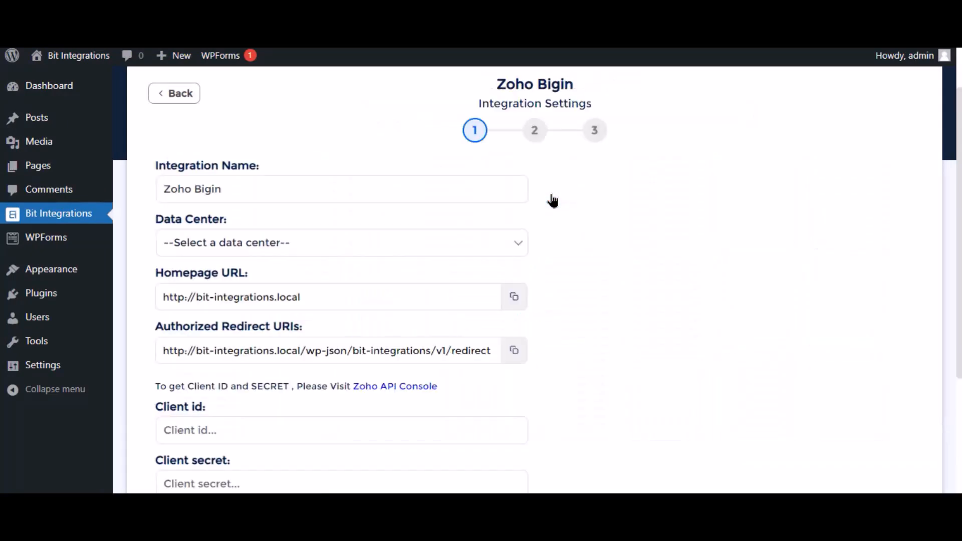
Keep the integration name Zoho Bigin and set the data center to zoho.com
{"action": "left_click", "coordinate": [197, 186]}
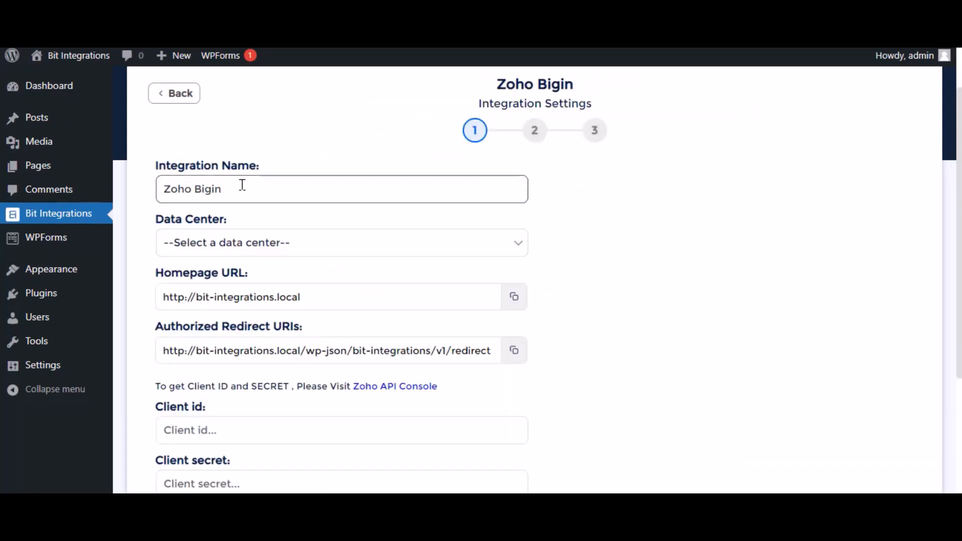
{"action": "triple_click", "coordinate": [258, 184]}
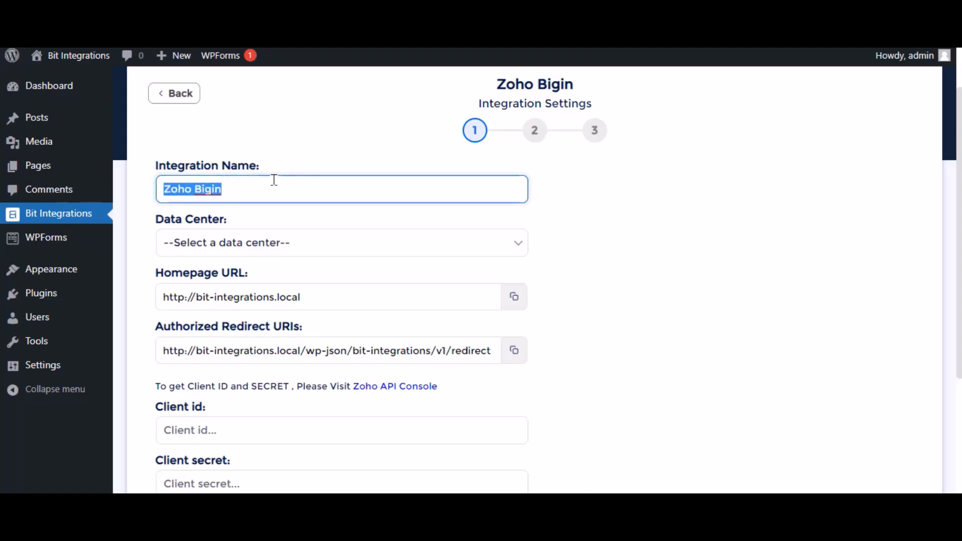
{"action": "left_click", "coordinate": [261, 244]}
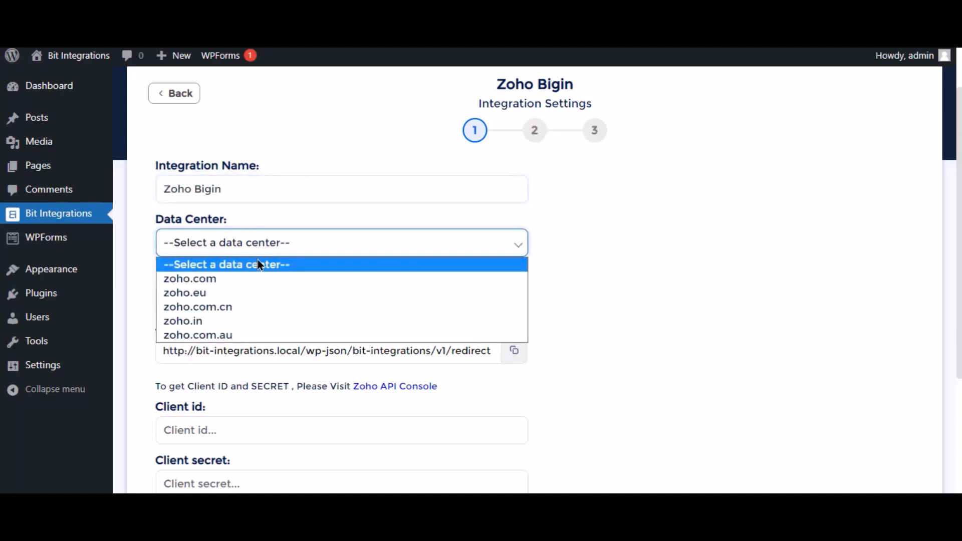
{"action": "left_click", "coordinate": [251, 281]}
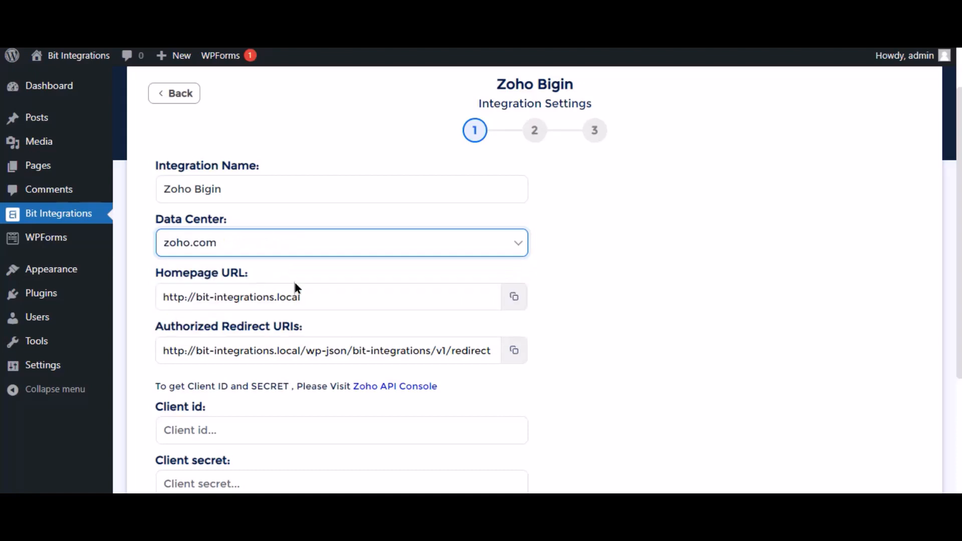
{"action": "scroll", "coordinate": [294, 285], "scroll_direction": "down", "scroll_amount": 3}
{"action": "left_click", "coordinate": [197, 281]}
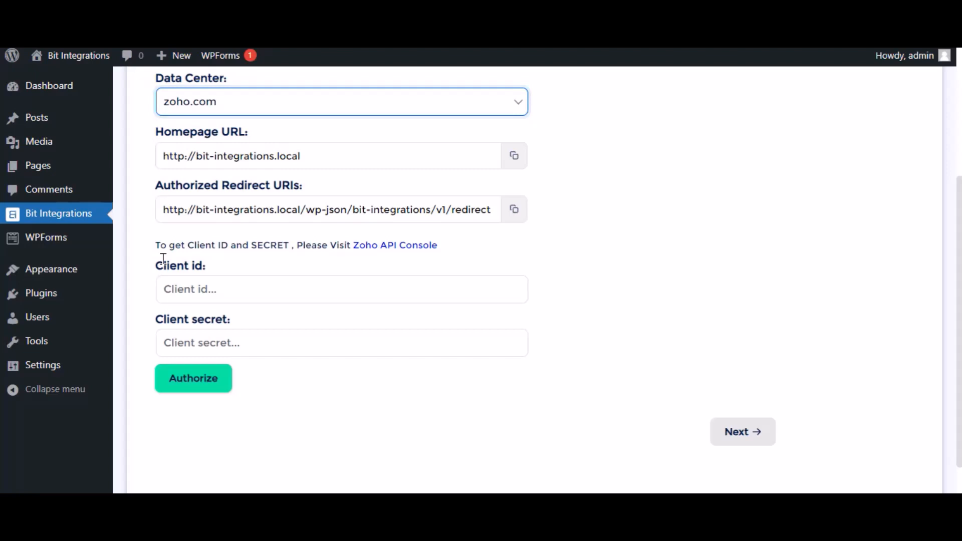
Open the Zoho API Console and start a new Server-based Applications client named "Bit Integrations"
{"action": "left_click", "coordinate": [411, 246]}
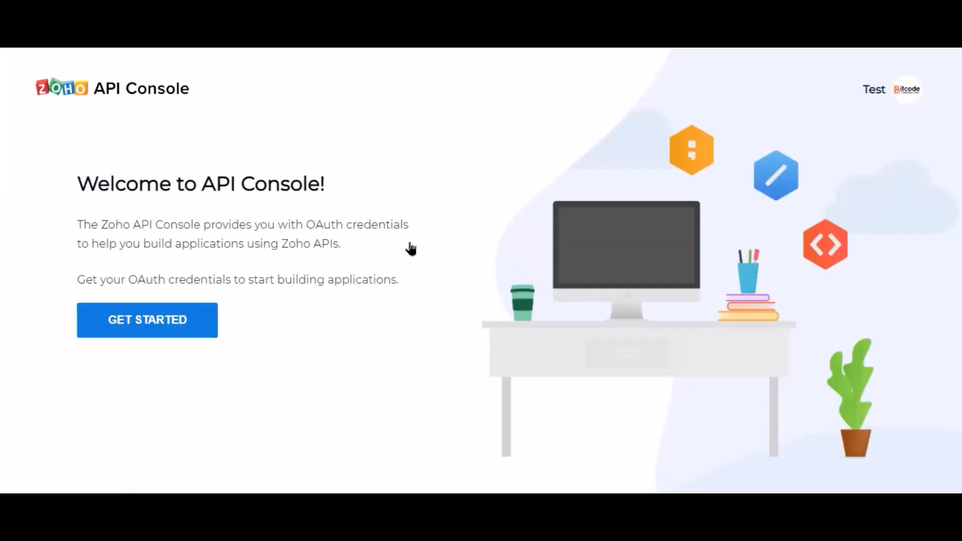
{"action": "left_click", "coordinate": [167, 331]}
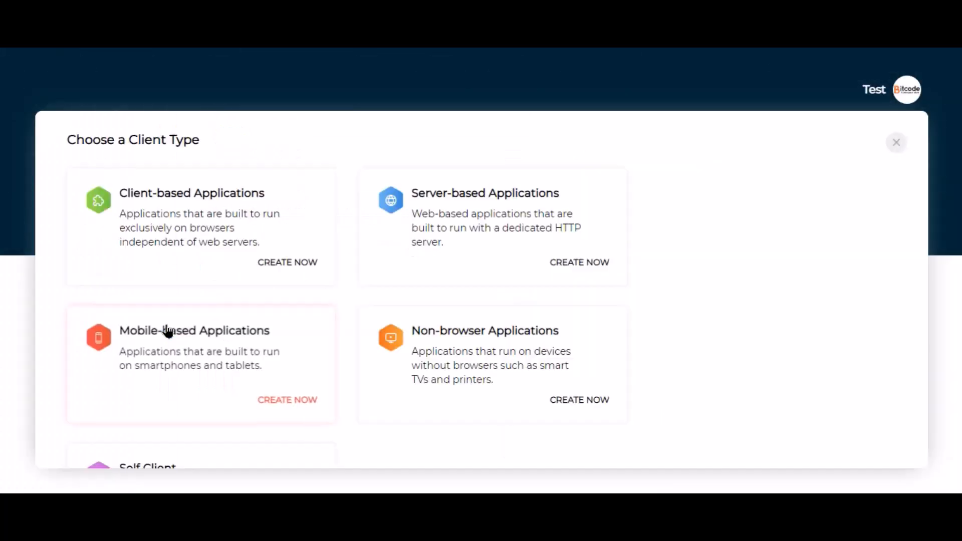
{"action": "left_click", "coordinate": [447, 257]}
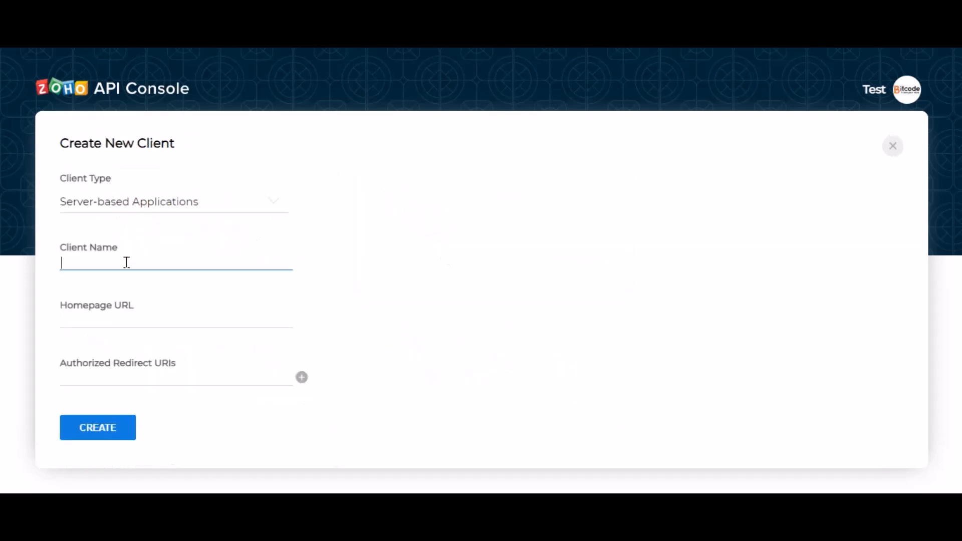
{"action": "type", "text": "Bit Integrations"}
{"action": "left_click", "coordinate": [154, 325]}
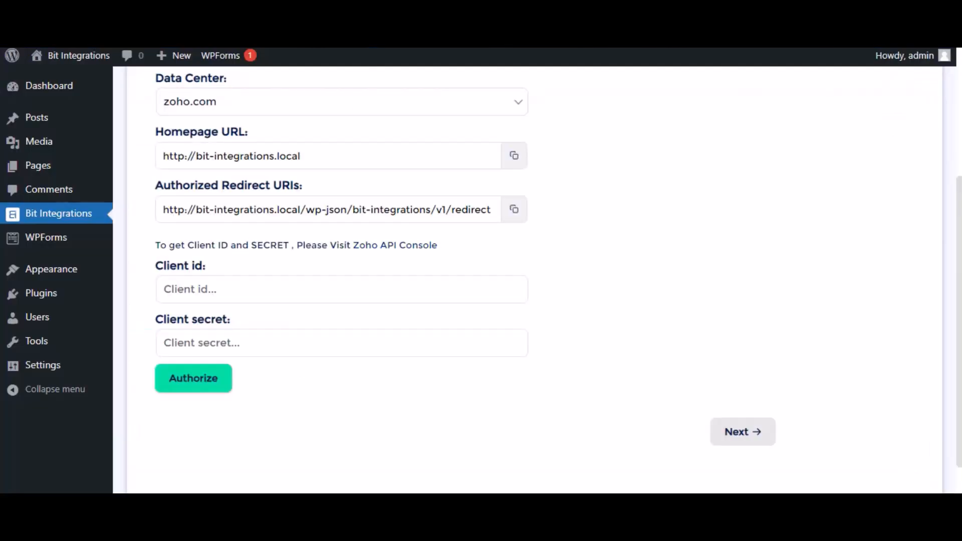
{"action": "left_click", "coordinate": [513, 157]}
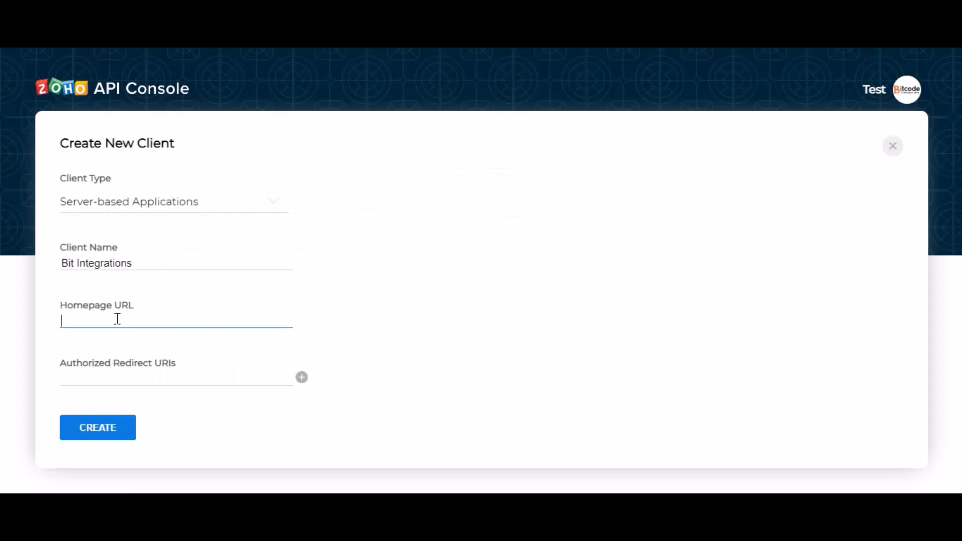
{"action": "key", "text": "ctrl+v"}
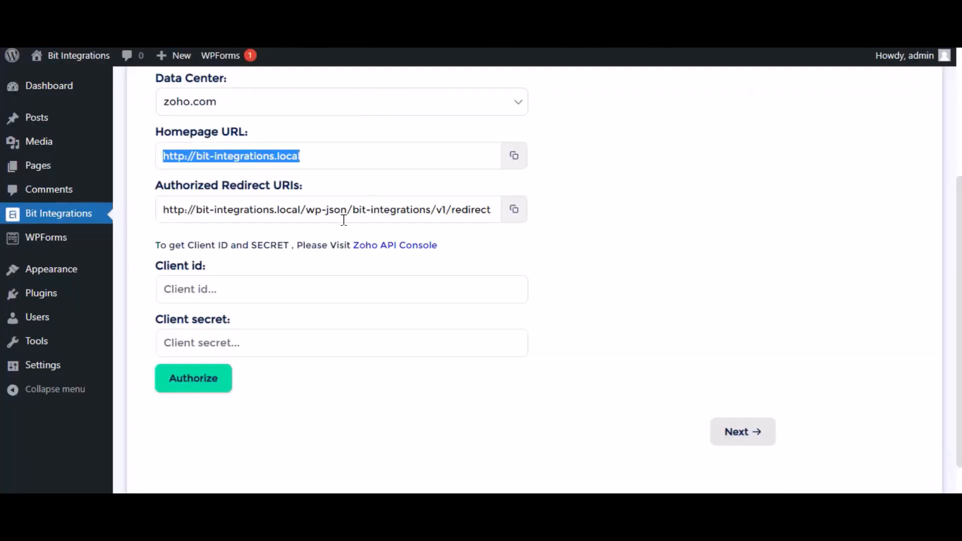
Copy the authorized redirect URI from the integration settings into the new client's Authorized Redirect URIs
{"action": "left_click", "coordinate": [514, 211]}
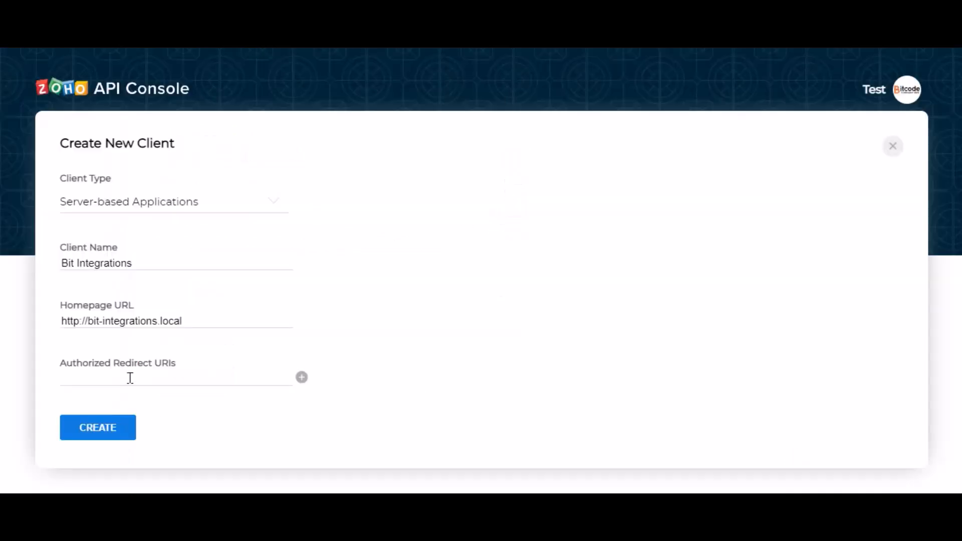
{"action": "left_click", "coordinate": [130, 378]}
{"action": "key", "text": "ctrl+v"}
{"action": "left_click", "coordinate": [273, 403]}
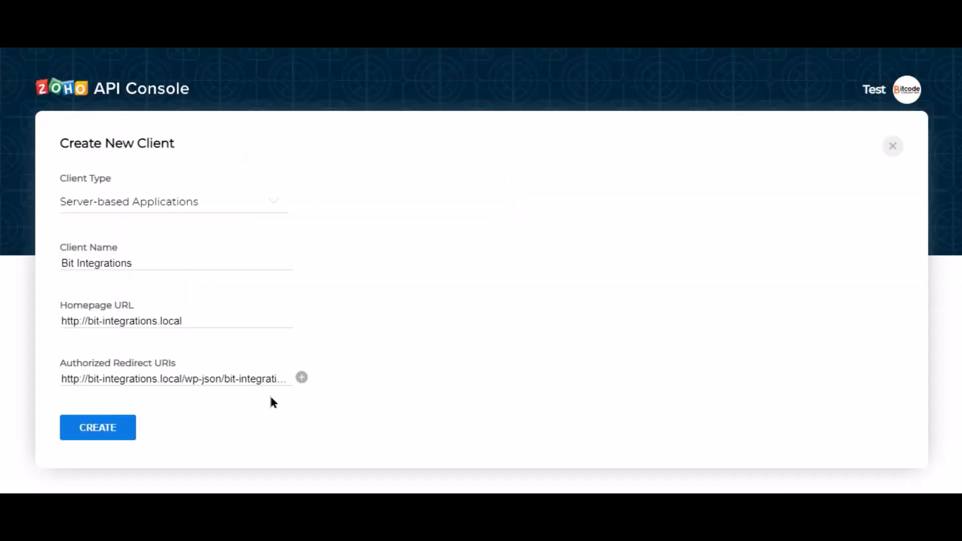
Create the Zoho API client and copy its Client ID and Client Secret into the matching fields of the integration settings
{"action": "left_click", "coordinate": [98, 428]}
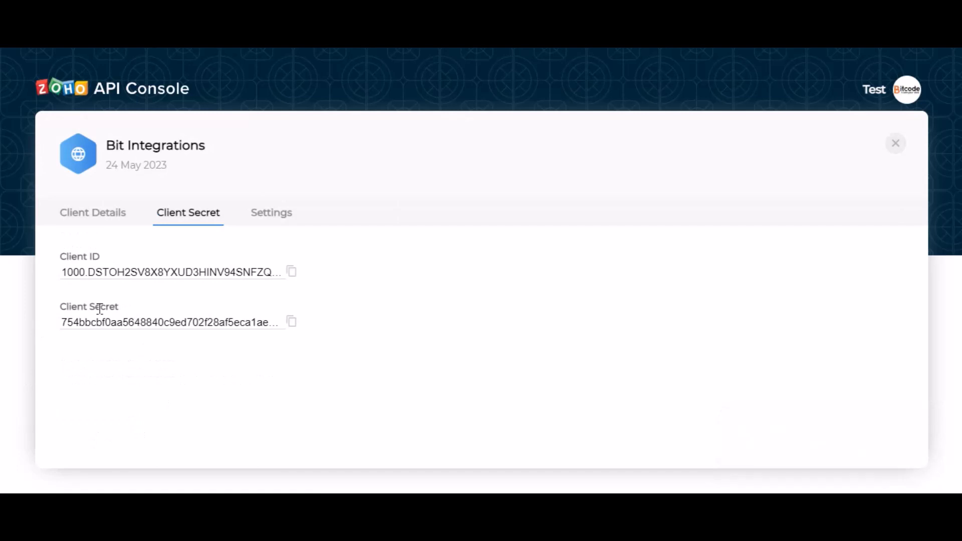
{"action": "left_click", "coordinate": [291, 272]}
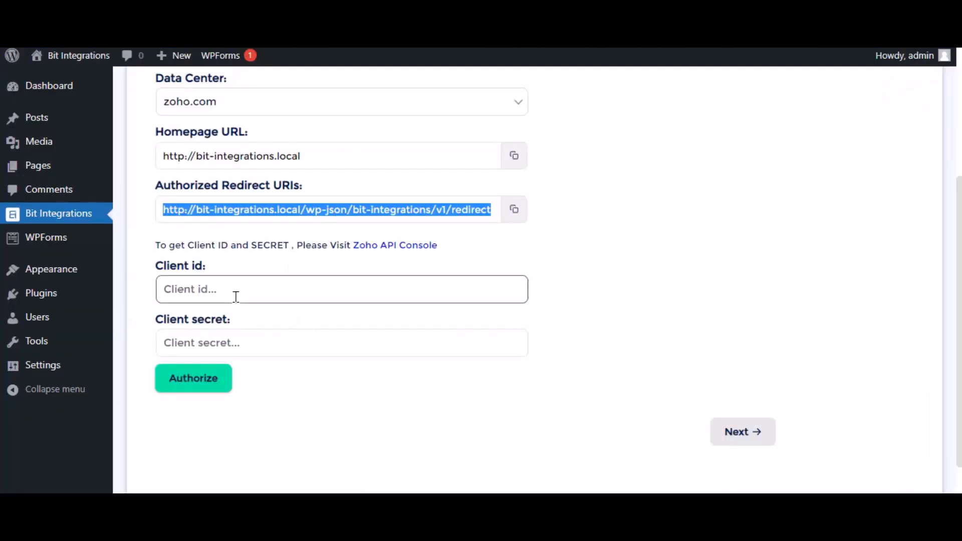
{"action": "left_click", "coordinate": [234, 290]}
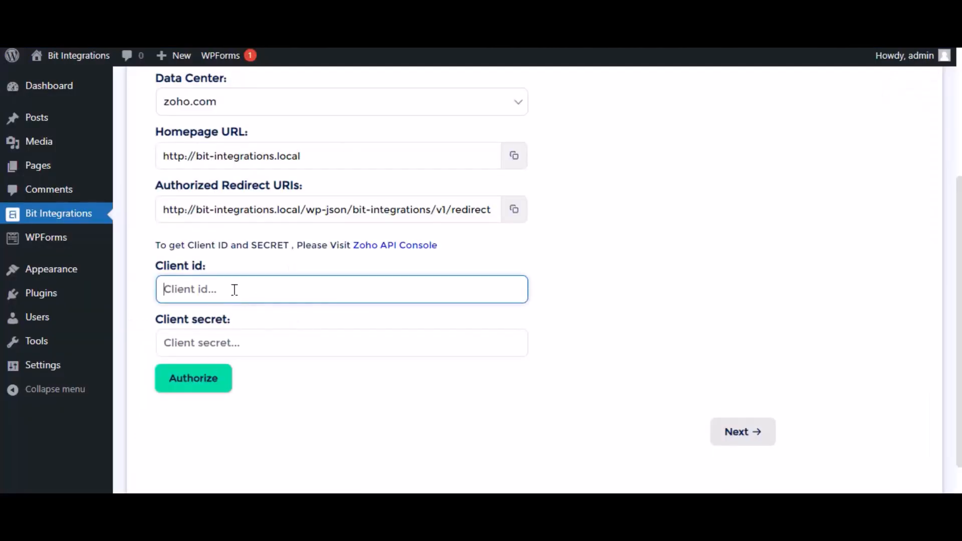
{"action": "key", "text": "ctrl+v"}
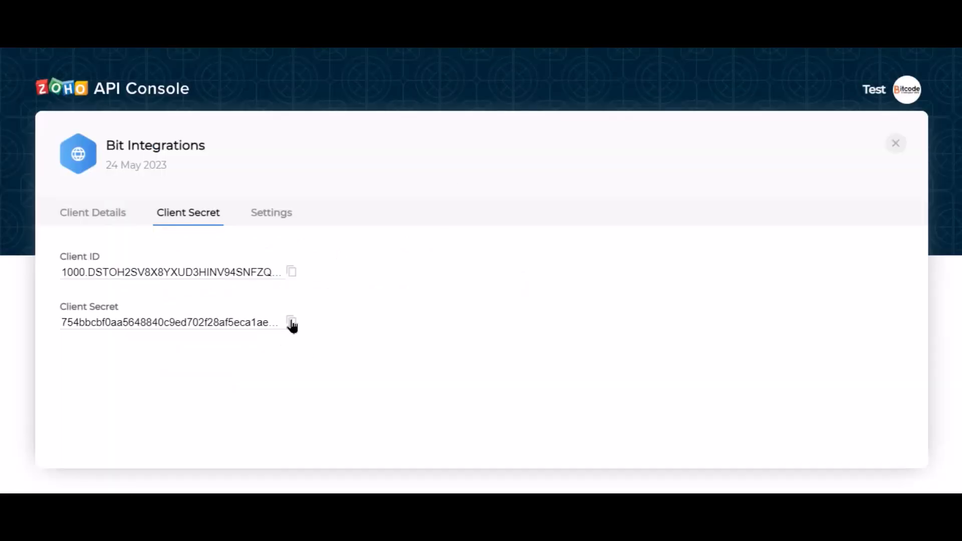
{"action": "left_click", "coordinate": [290, 322]}
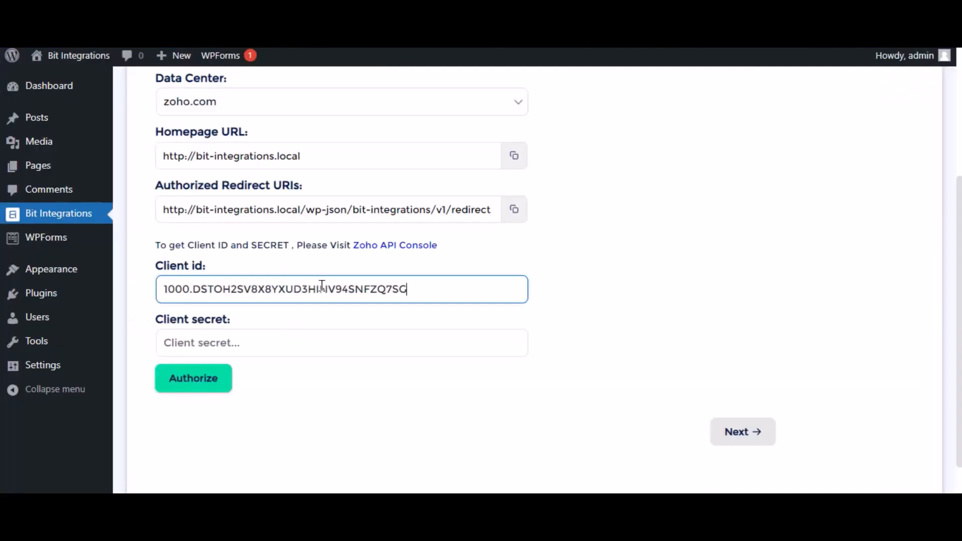
{"action": "left_click", "coordinate": [225, 344]}
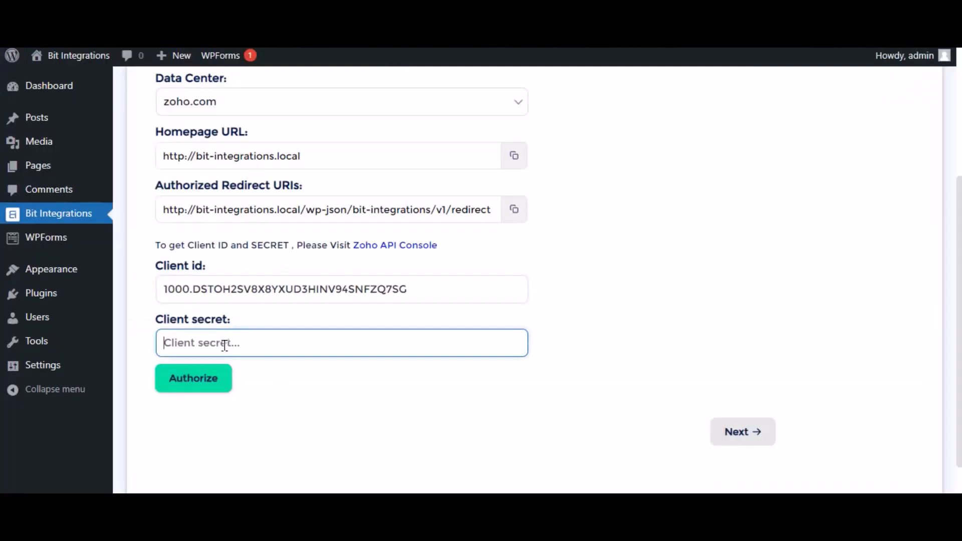
{"action": "key", "text": "ctrl+v"}
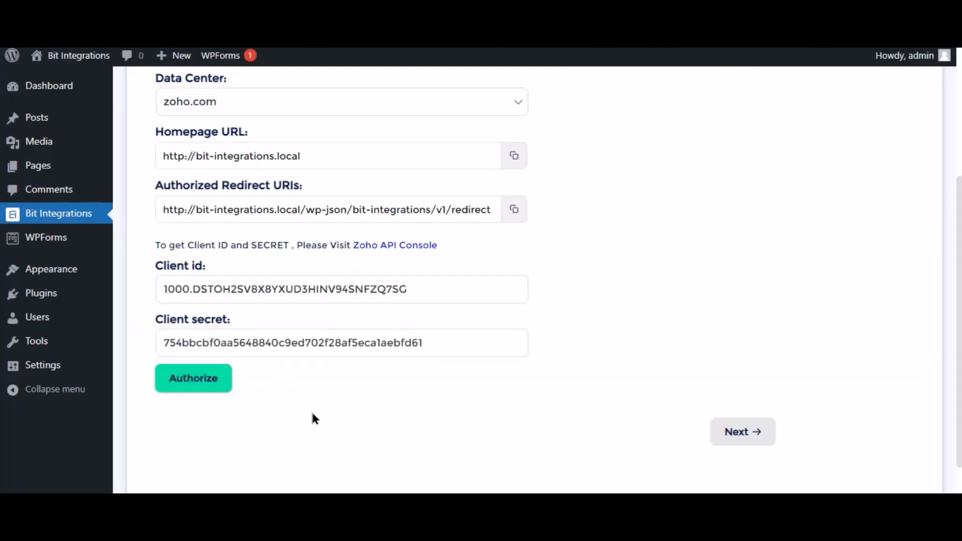
Authorize the integration, accept its access to the Bigin account, and continue to the module settings
{"action": "left_click", "coordinate": [206, 387]}
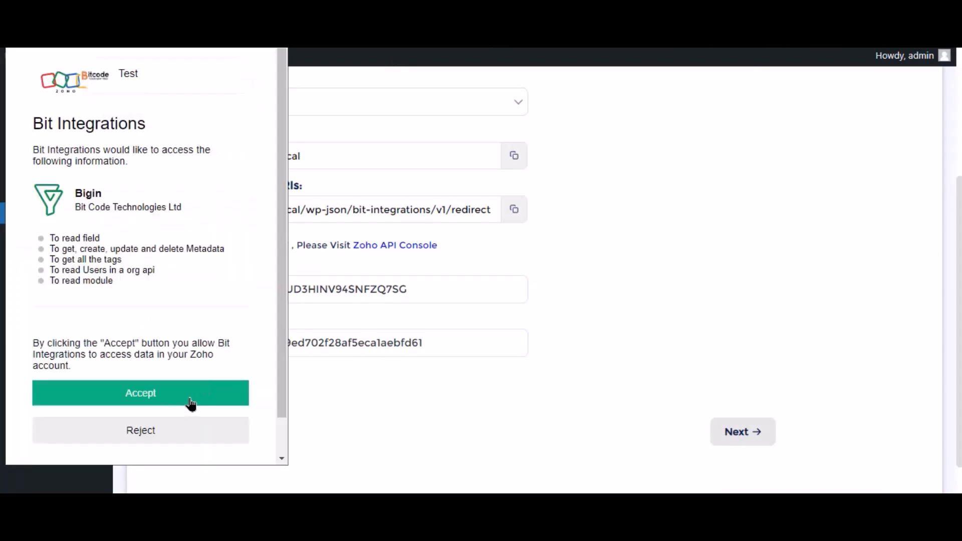
{"action": "left_click", "coordinate": [191, 404]}
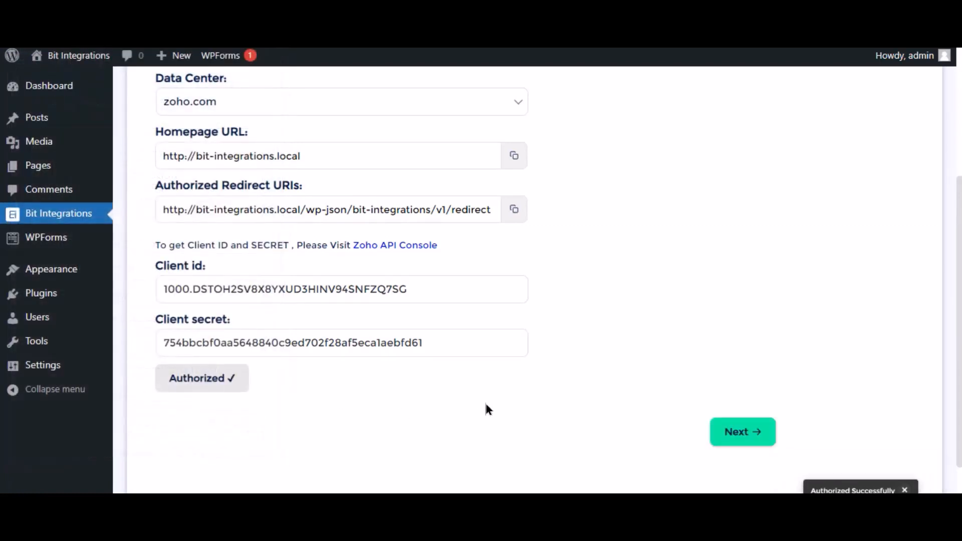
{"action": "left_click", "coordinate": [751, 439]}
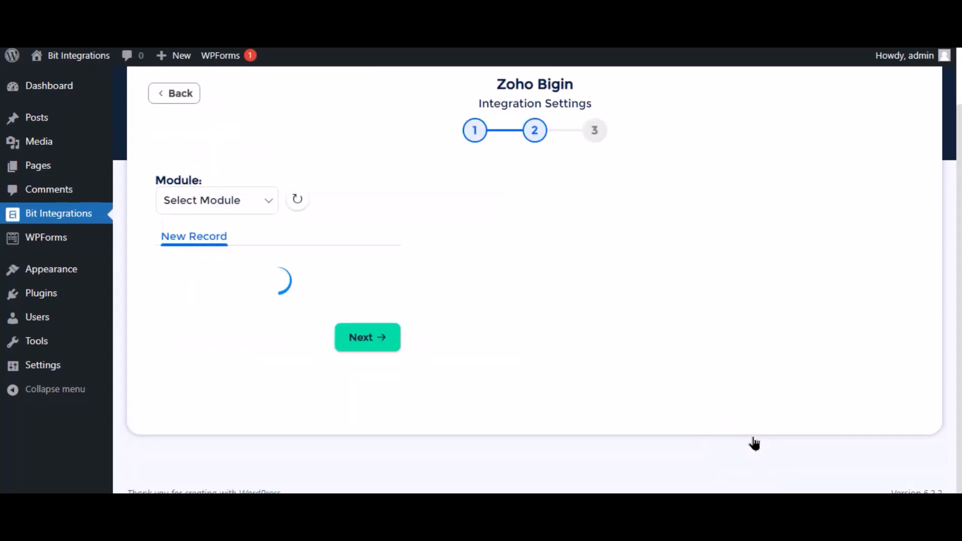
Select the Contacts module and map the form field Name to the Zoho field Last Name
{"action": "left_click", "coordinate": [456, 191]}
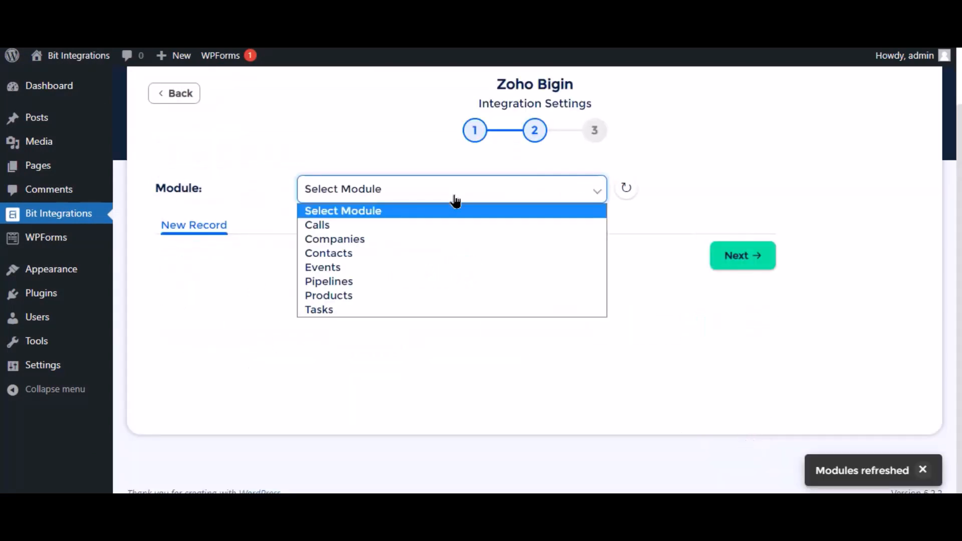
{"action": "left_click", "coordinate": [350, 255]}
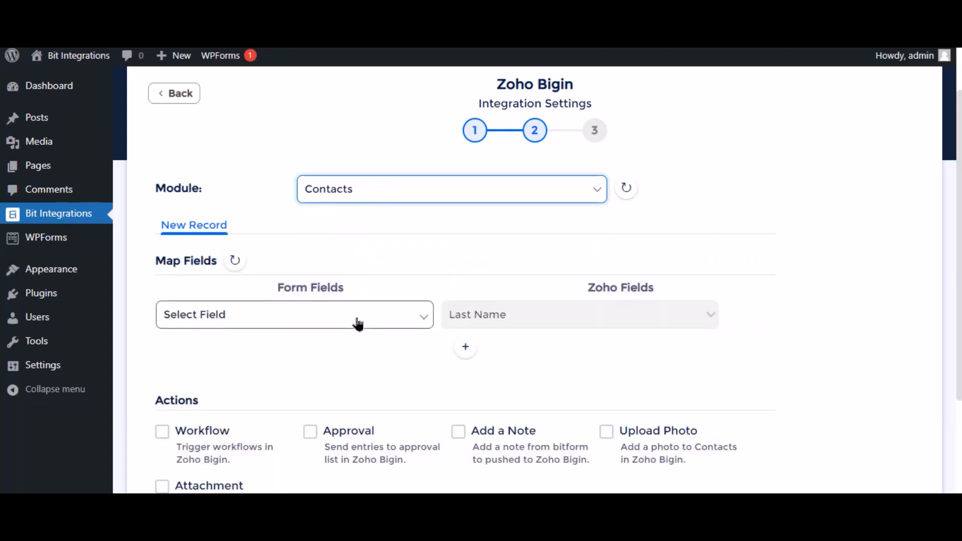
{"action": "left_click", "coordinate": [357, 323]}
{"action": "left_click", "coordinate": [243, 371]}
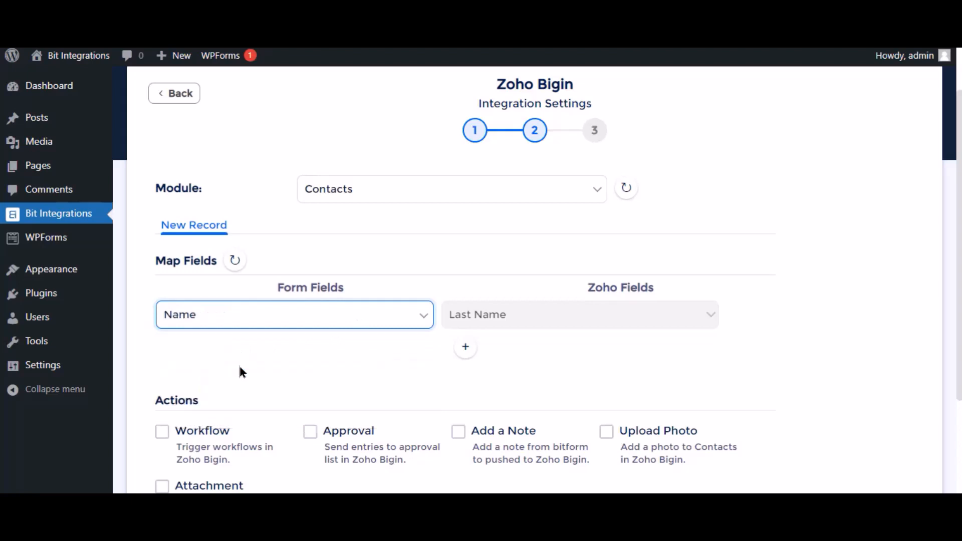
Add a second field mapping from the form field Email to the Zoho field Email
{"action": "left_click", "coordinate": [476, 344]}
{"action": "left_click", "coordinate": [279, 348]}
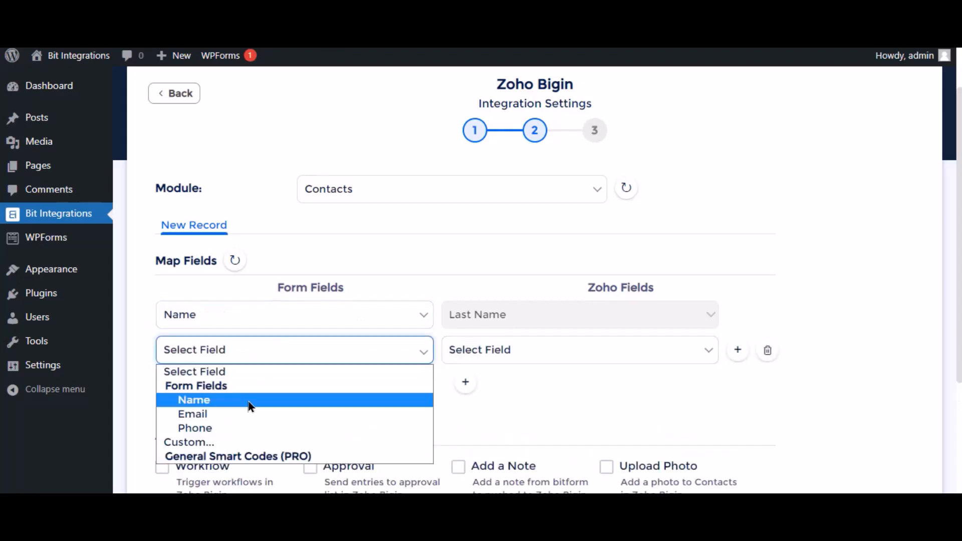
{"action": "left_click", "coordinate": [244, 413]}
{"action": "left_click", "coordinate": [548, 358]}
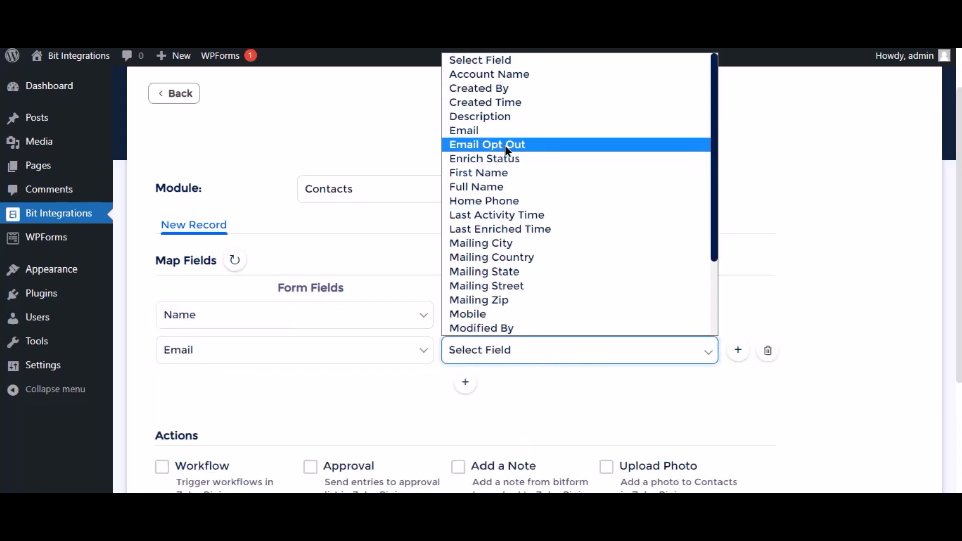
{"action": "left_click", "coordinate": [495, 136]}
Leave all optional actions unselected, then finish and save the Zoho Bigin integration
{"action": "scroll", "coordinate": [423, 396], "scroll_direction": "down", "scroll_amount": 4}
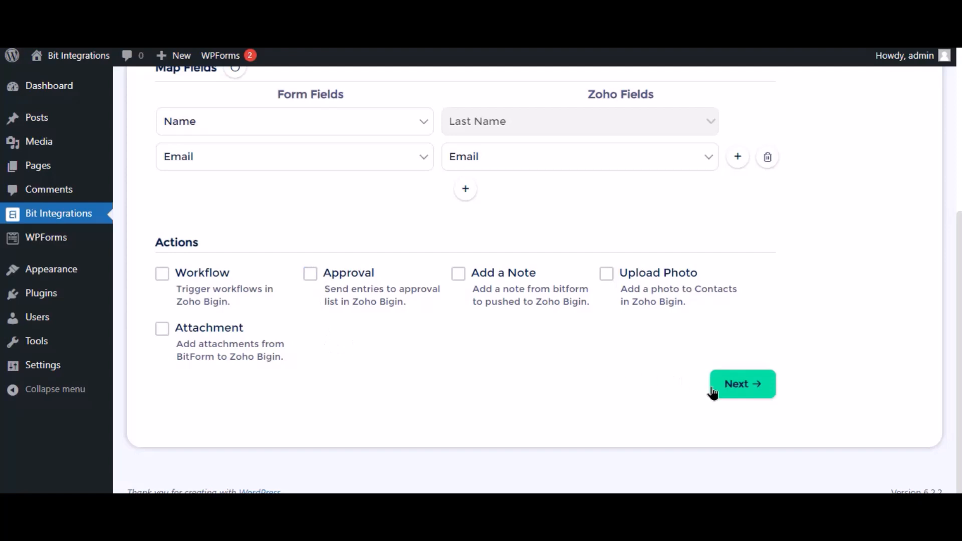
{"action": "left_click", "coordinate": [743, 384]}
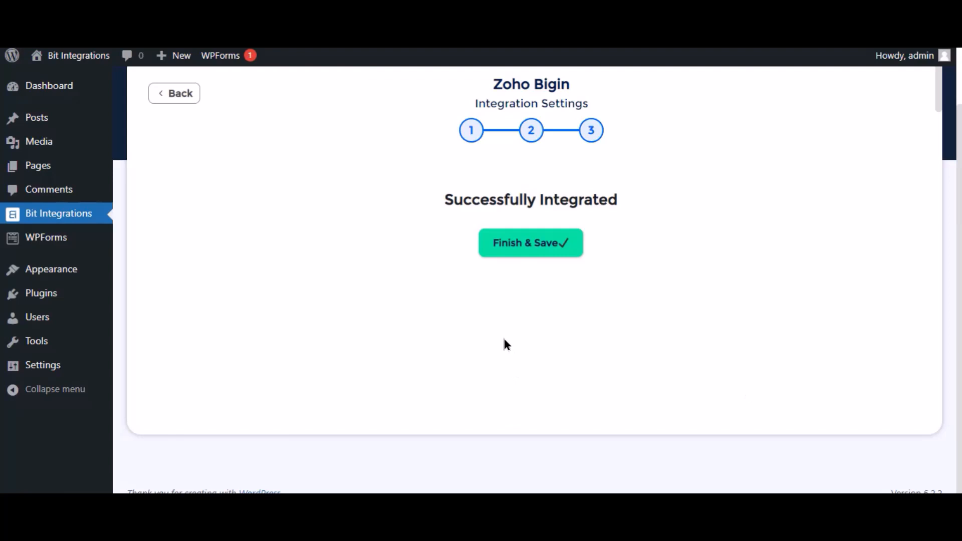
{"action": "left_click", "coordinate": [511, 254]}
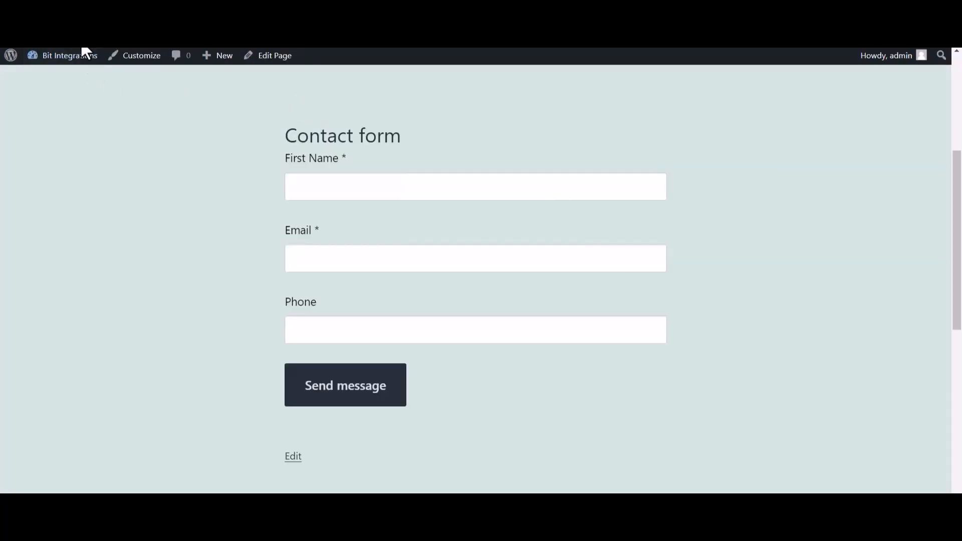
On the website's contact form, enter Bit Integrations as the First Name and fill in the contact's email
{"action": "left_click", "coordinate": [318, 191]}
{"action": "type", "text": "Bi"}
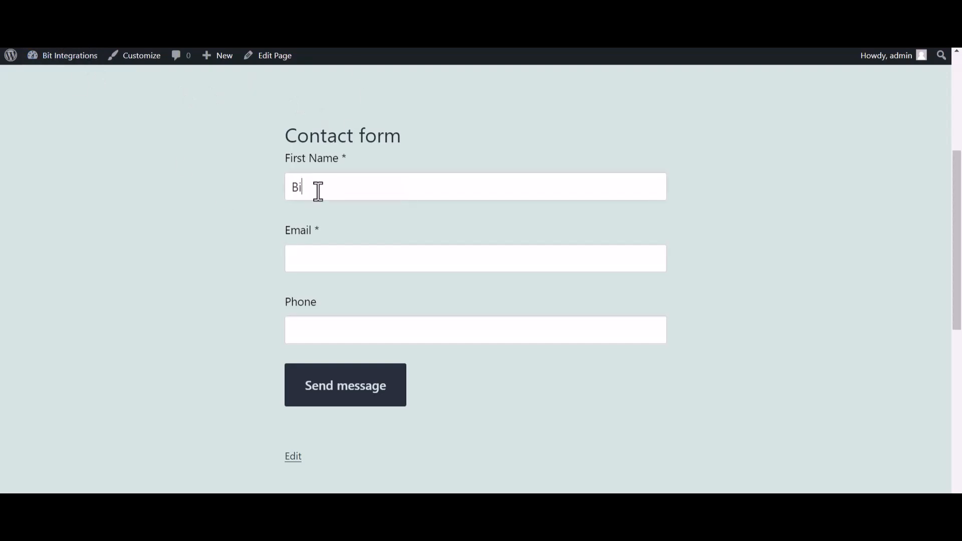
{"action": "type", "text": "t Integrations"}
{"action": "left_click", "coordinate": [321, 261]}
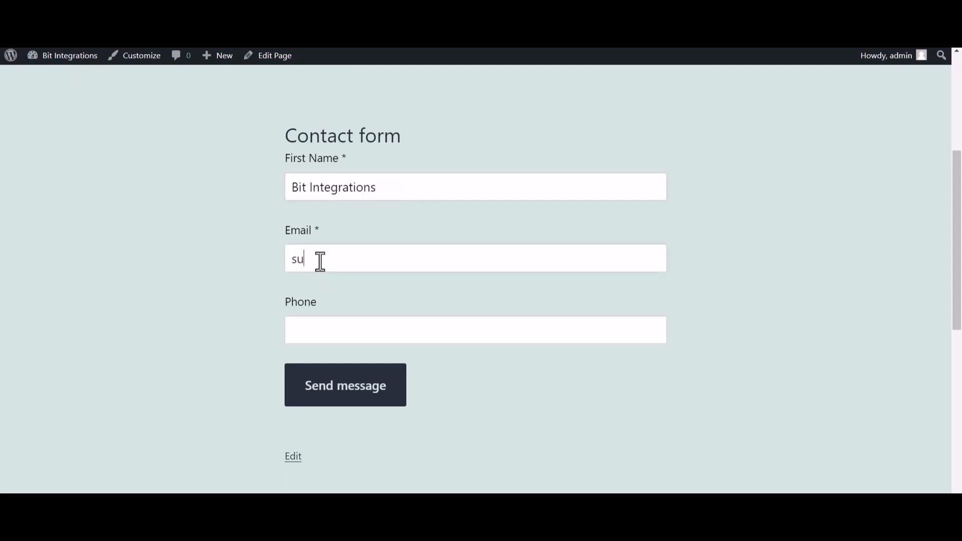
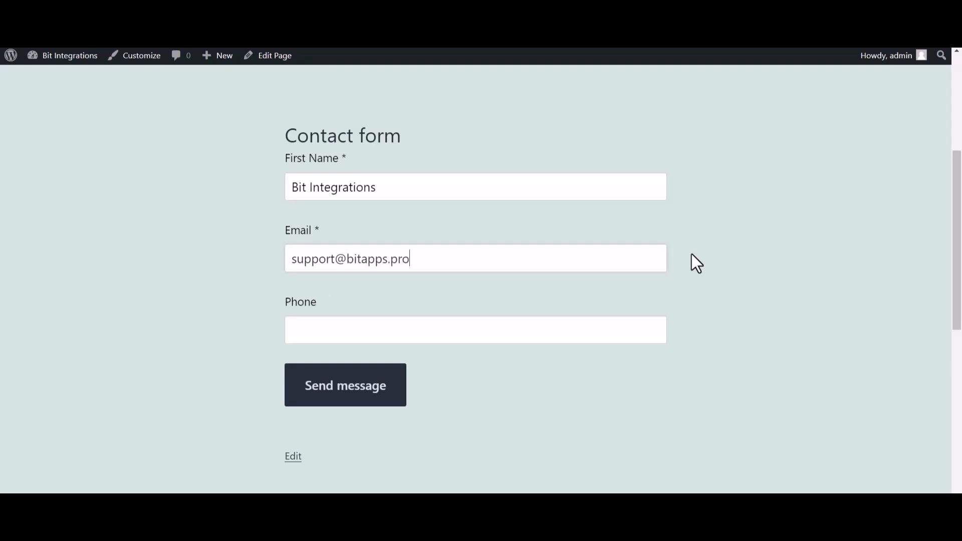
Fill in the contact's phone number and submit the contact form
{"action": "key", "text": "ctrl+plus"}
{"action": "left_click", "coordinate": [373, 365]}
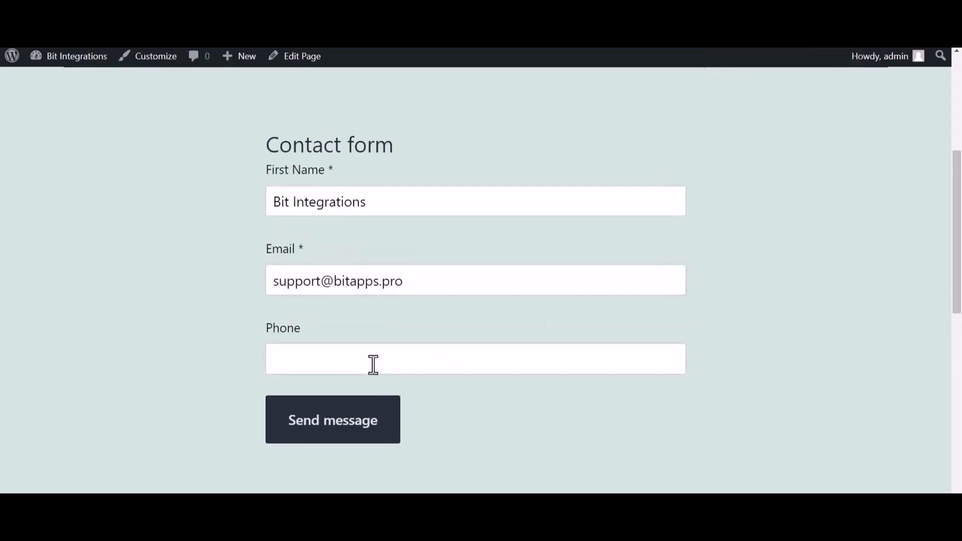
{"action": "type", "text": "444555666"}
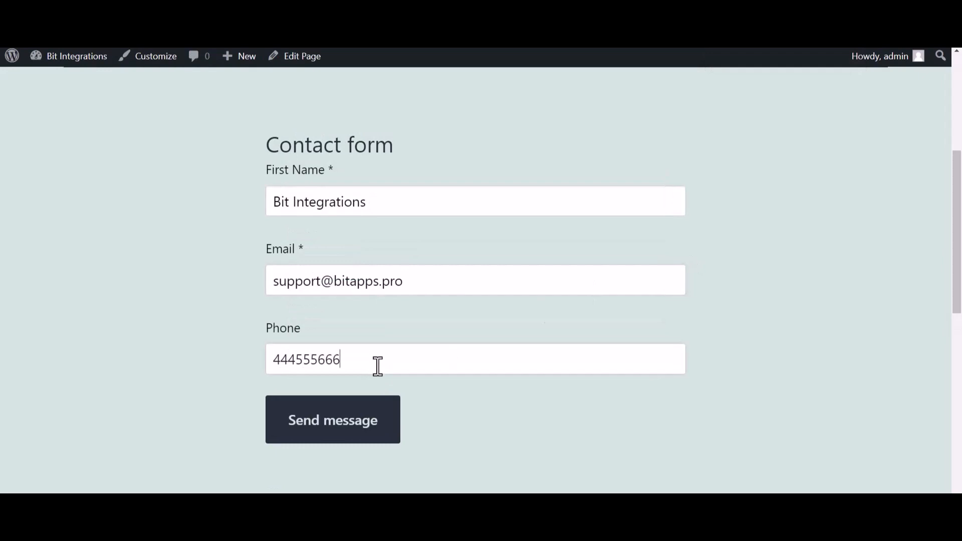
{"action": "left_click", "coordinate": [355, 440]}
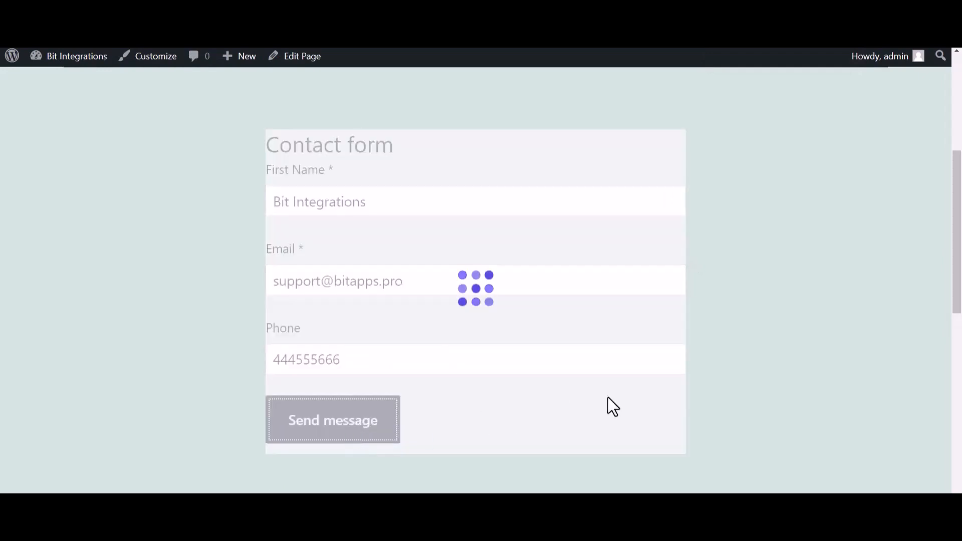
Check the form's submission message, then switch to Zoho Bigin and refresh the All Contacts list
{"action": "left_click_drag", "start_coordinate": [547, 133], "coordinate": [377, 138]}
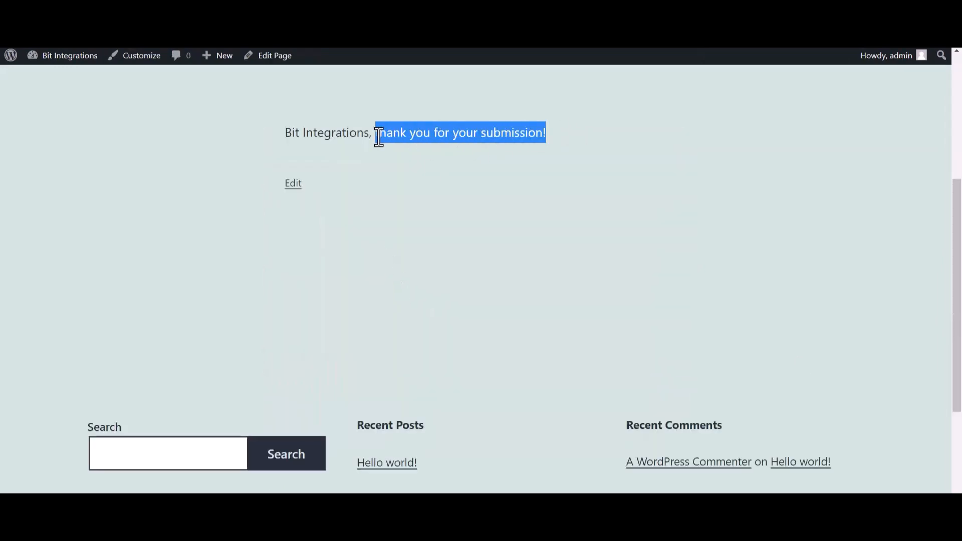
{"action": "left_click", "coordinate": [419, 234]}
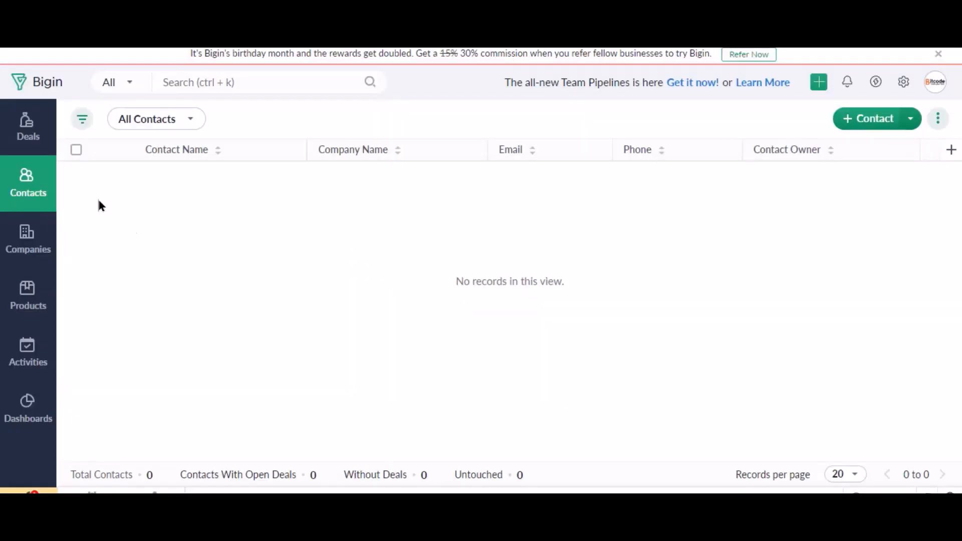
{"action": "key", "text": "F5"}
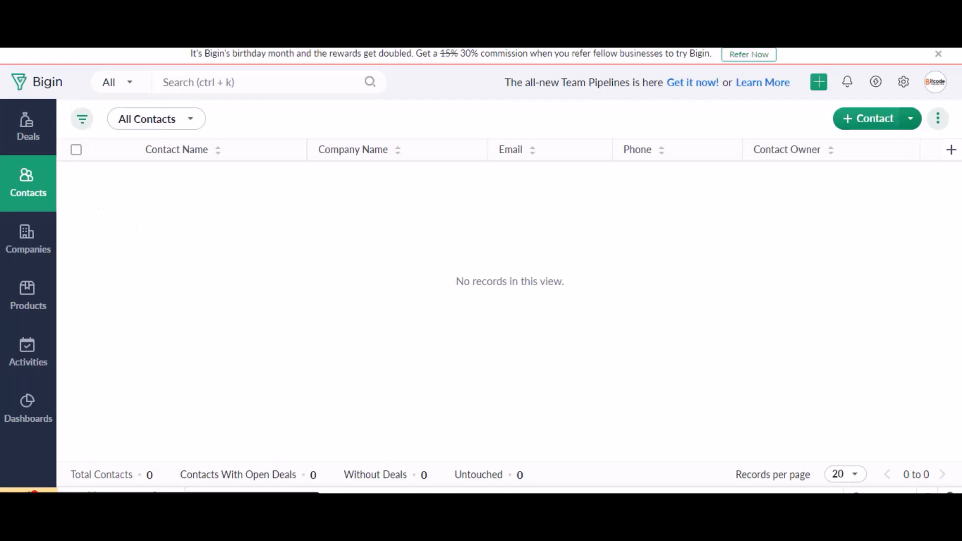